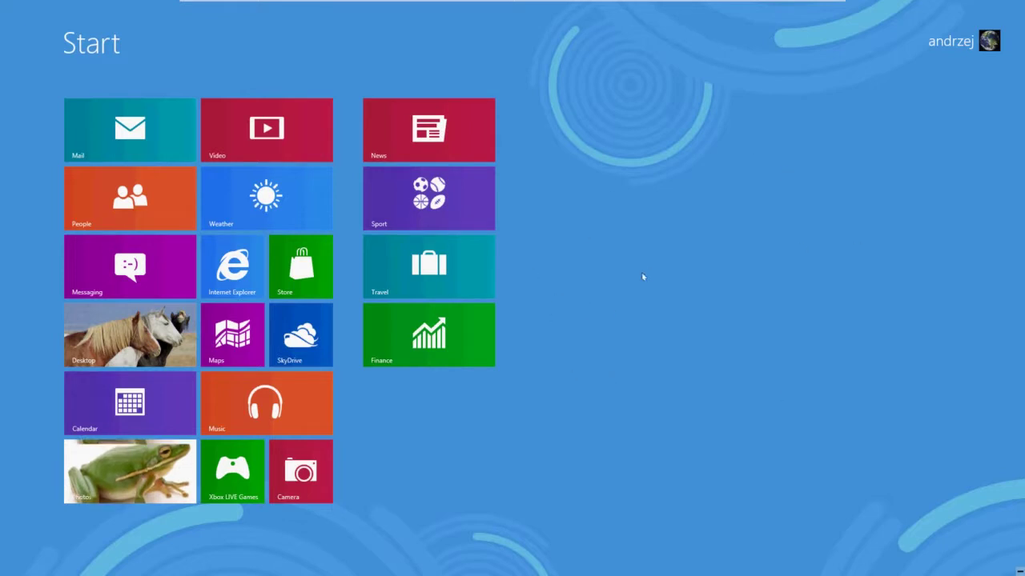
Go to the desktop and open Administrative Tools in the System and Security category of Control Panel
{"action": "left_click", "coordinate": [149, 332]}
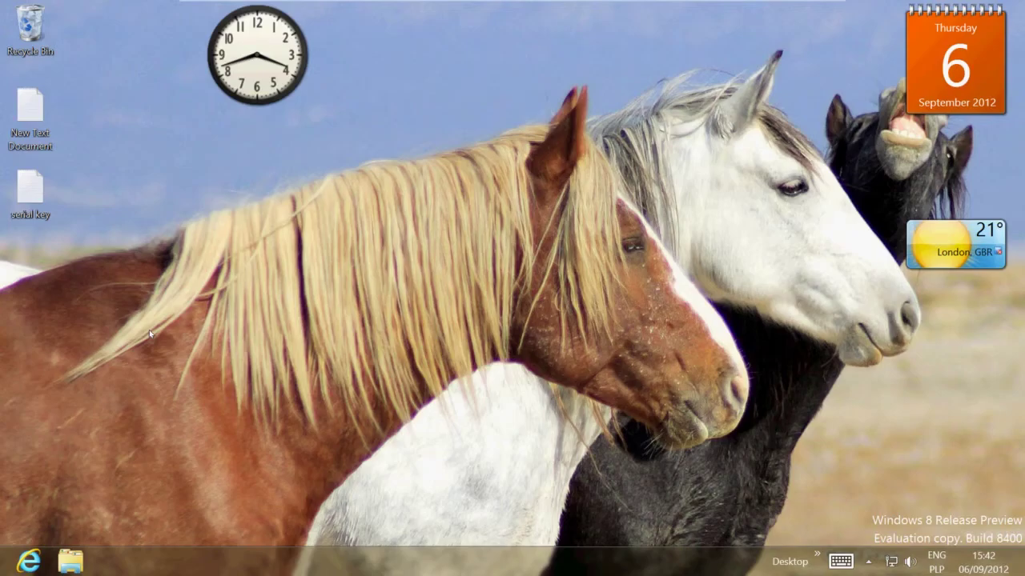
{"action": "mouse_move", "coordinate": [2, 575]}
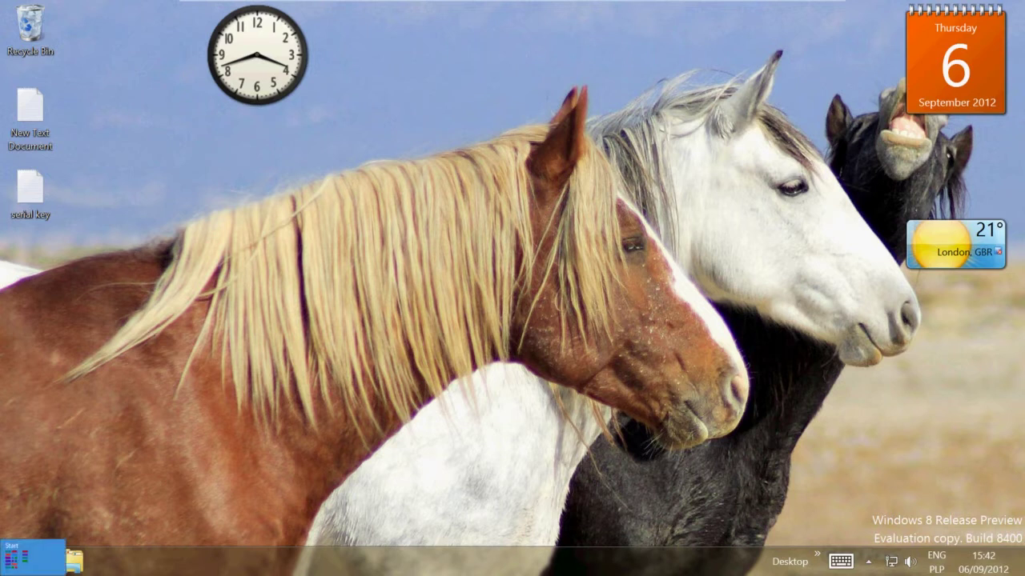
{"action": "right_click", "coordinate": [2, 575]}
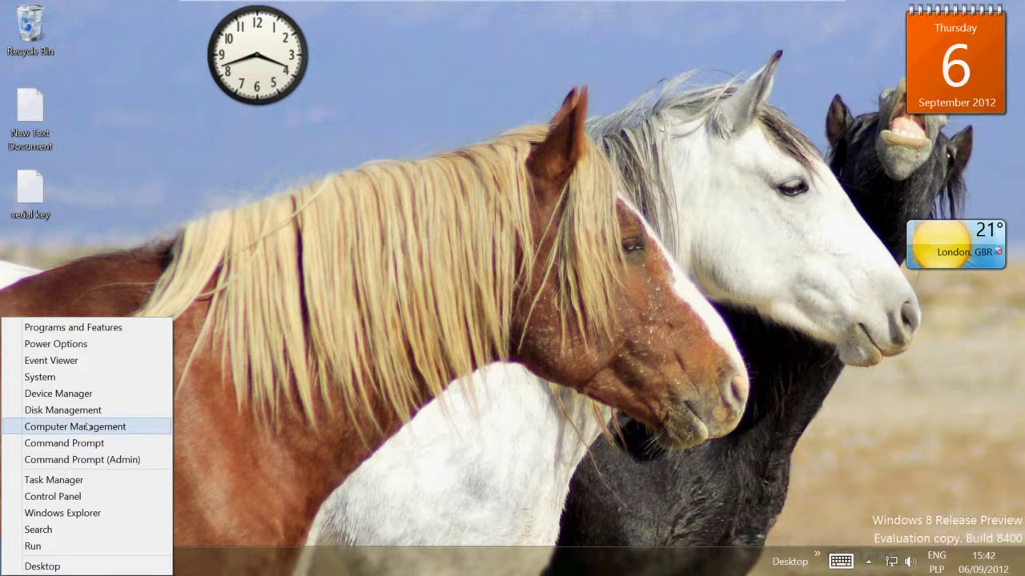
{"action": "left_click", "coordinate": [76, 501]}
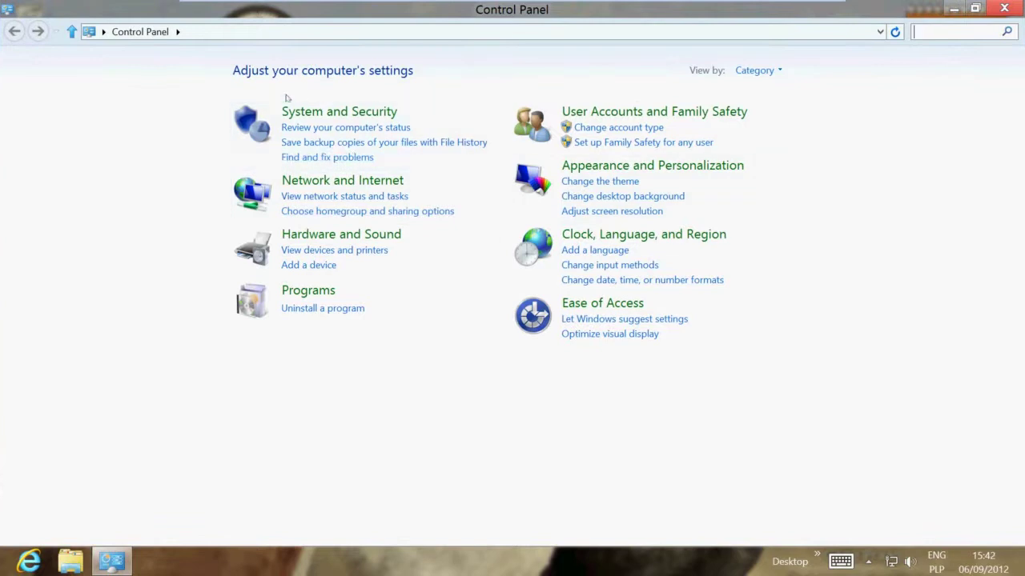
{"action": "left_click", "coordinate": [324, 113]}
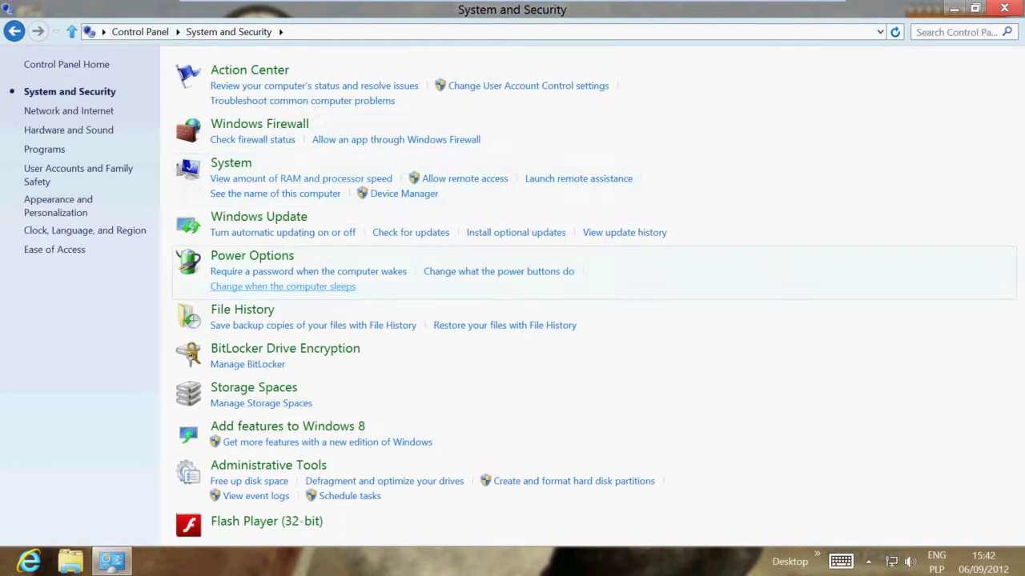
{"action": "left_click", "coordinate": [256, 466]}
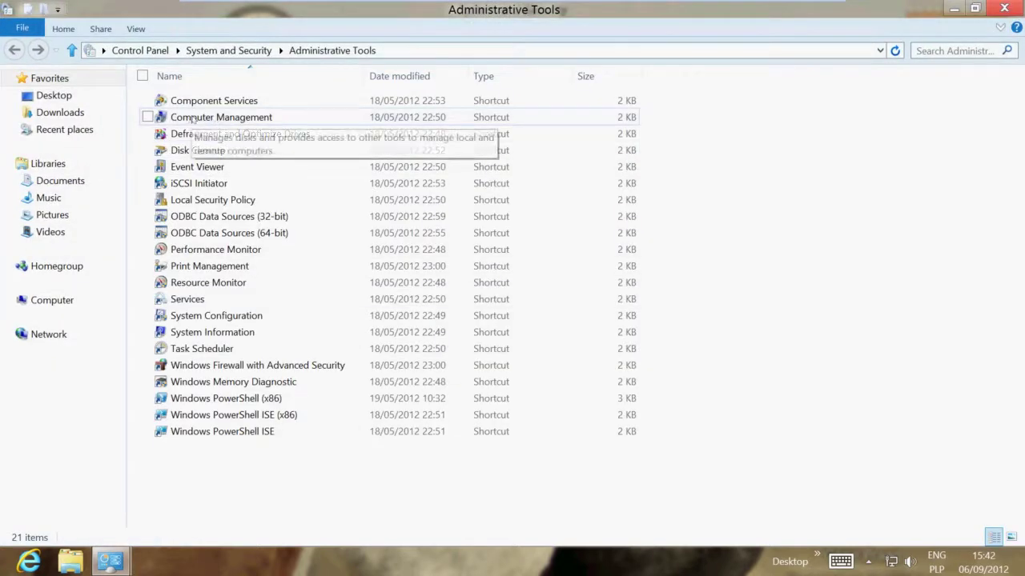
Pin the Computer Management shortcut to the Start screen
{"action": "right_click", "coordinate": [192, 117]}
{"action": "right_click", "coordinate": [215, 115]}
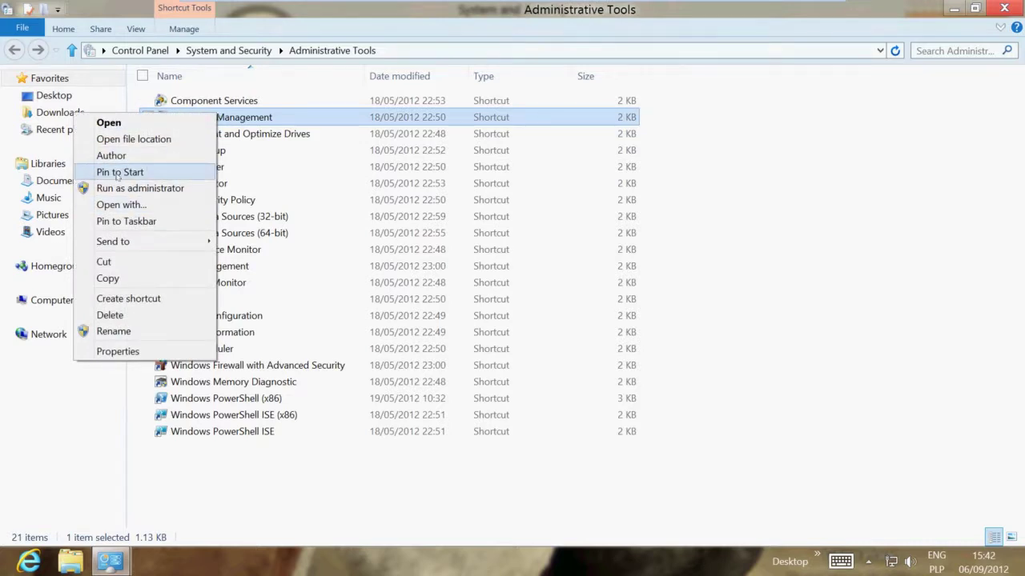
{"action": "left_click", "coordinate": [151, 175]}
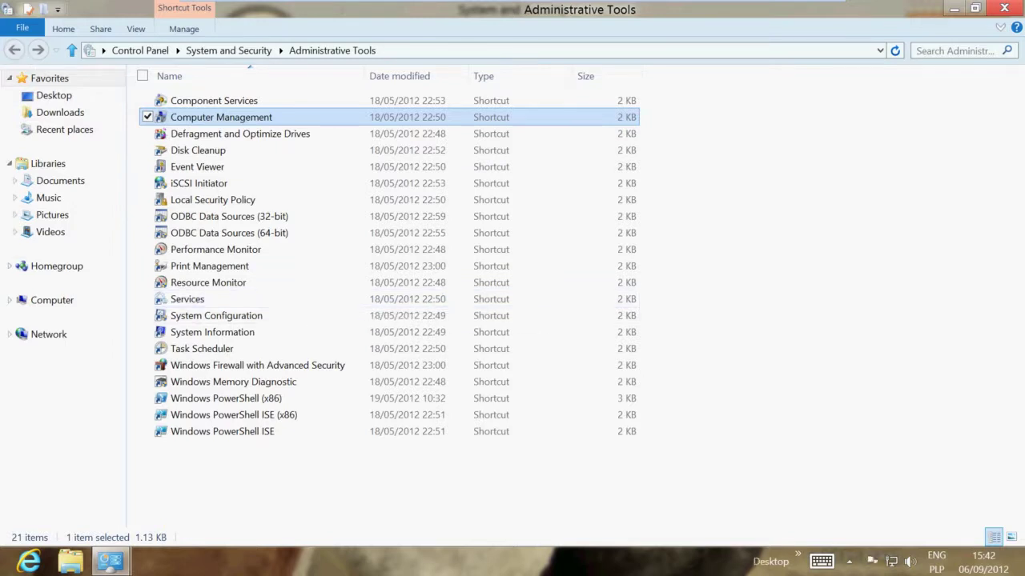
Look at the installed programs list and the Programs category in Control Panel, and return to Administrative Tools
{"action": "left_click", "coordinate": [140, 51]}
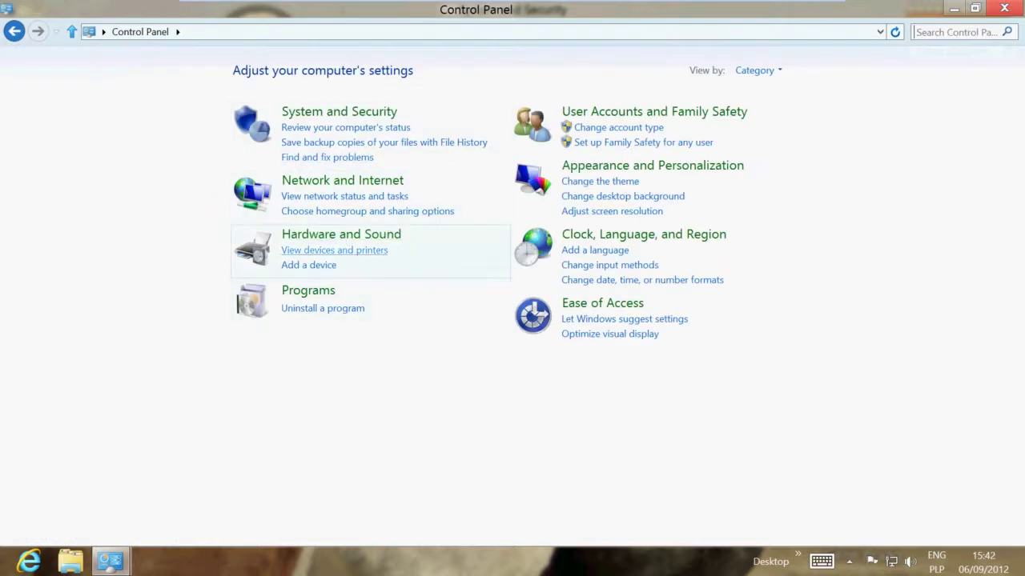
{"action": "left_click", "coordinate": [308, 311]}
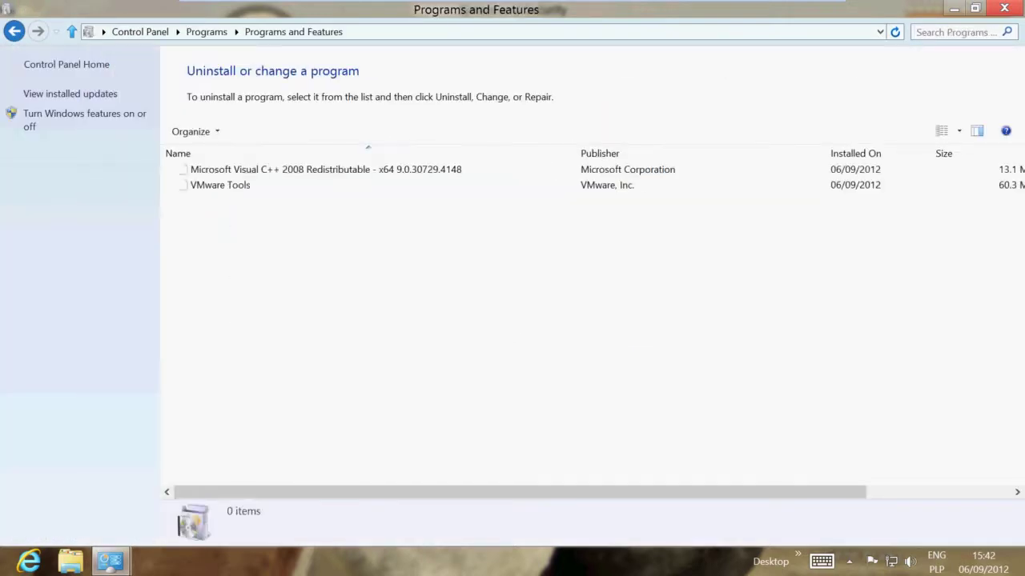
{"action": "left_click", "coordinate": [15, 31]}
{"action": "left_click", "coordinate": [334, 294]}
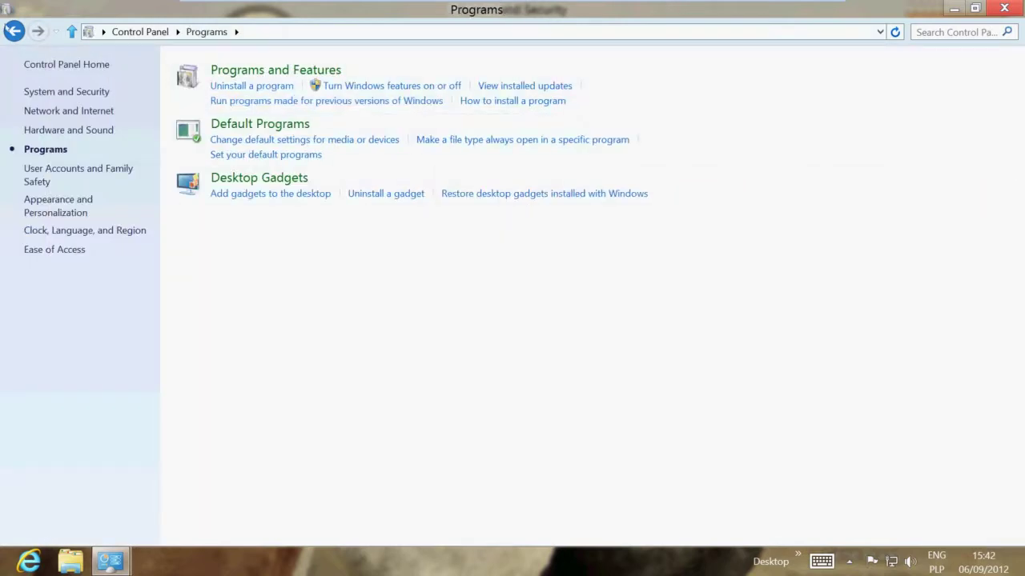
{"action": "left_click", "coordinate": [15, 31]}
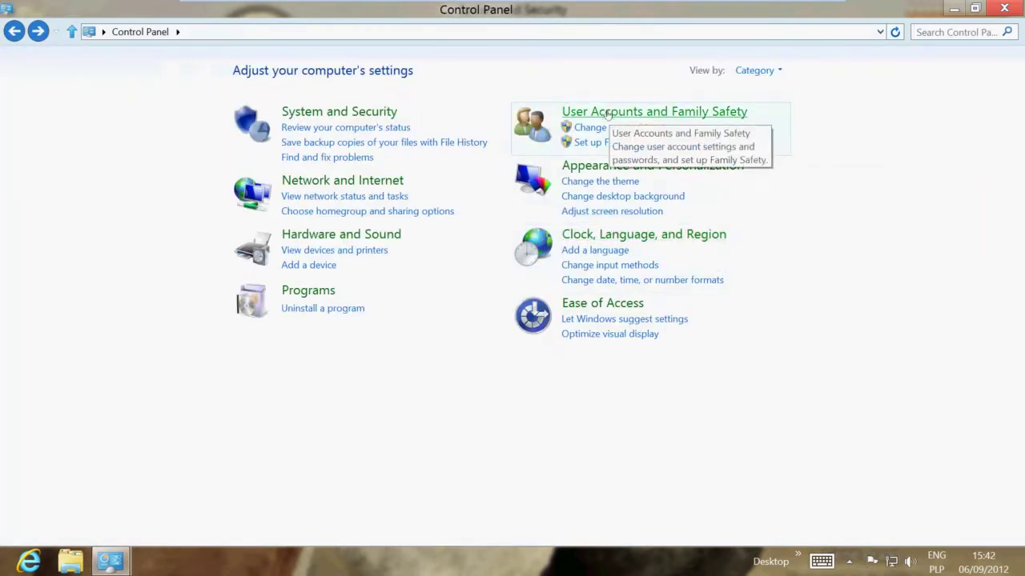
{"action": "left_click", "coordinate": [346, 114]}
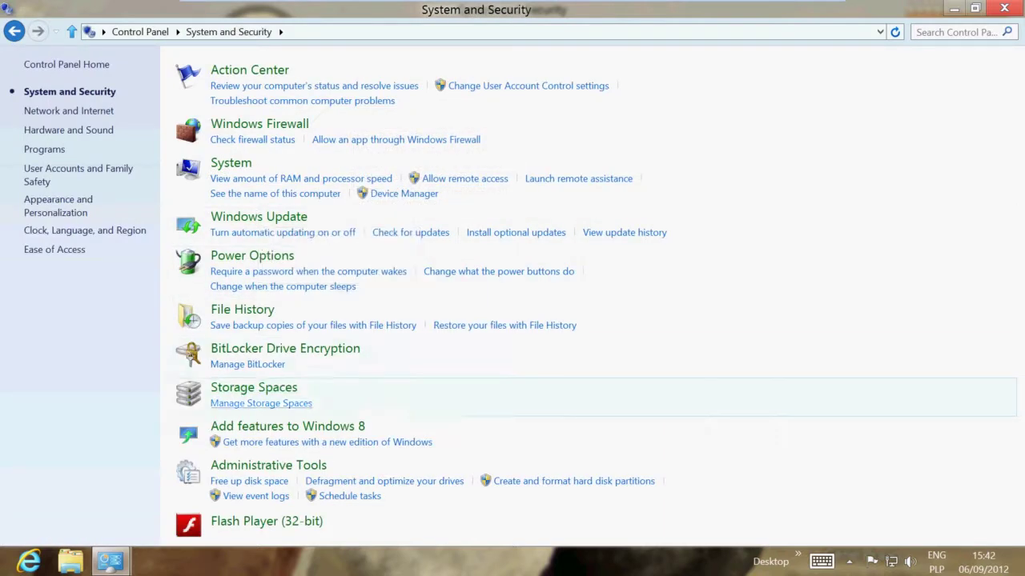
{"action": "left_click", "coordinate": [246, 467]}
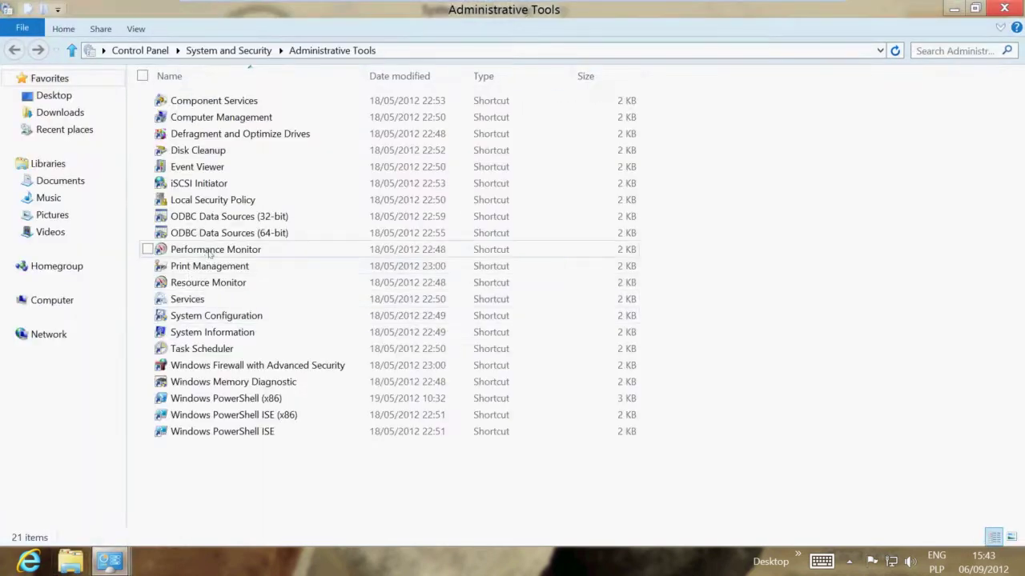
Pin Windows Firewall with Advanced Security to the Start screen, keeping it off the taskbar
{"action": "right_click", "coordinate": [206, 367]}
{"action": "left_click", "coordinate": [147, 224]}
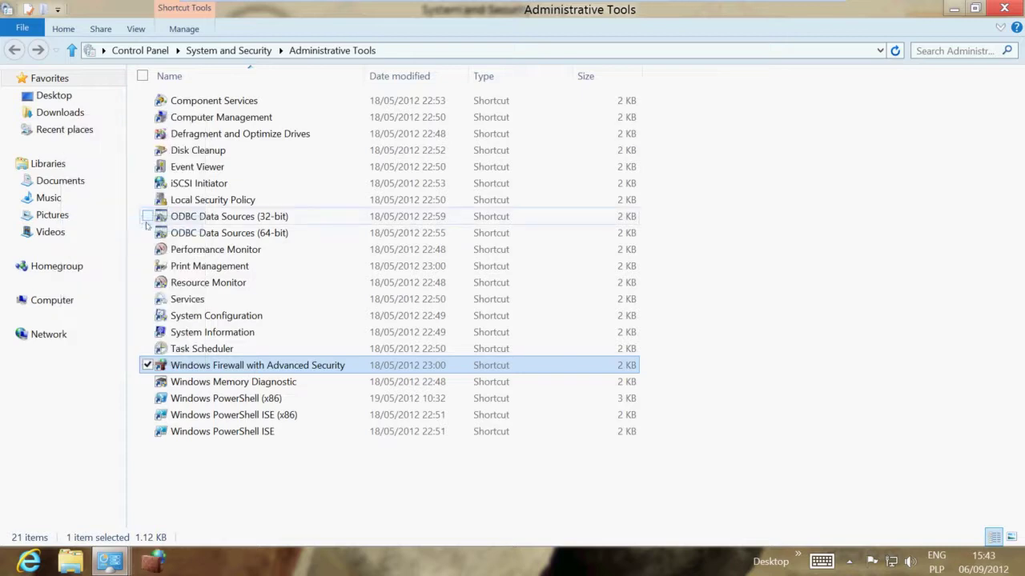
{"action": "right_click", "coordinate": [192, 366]}
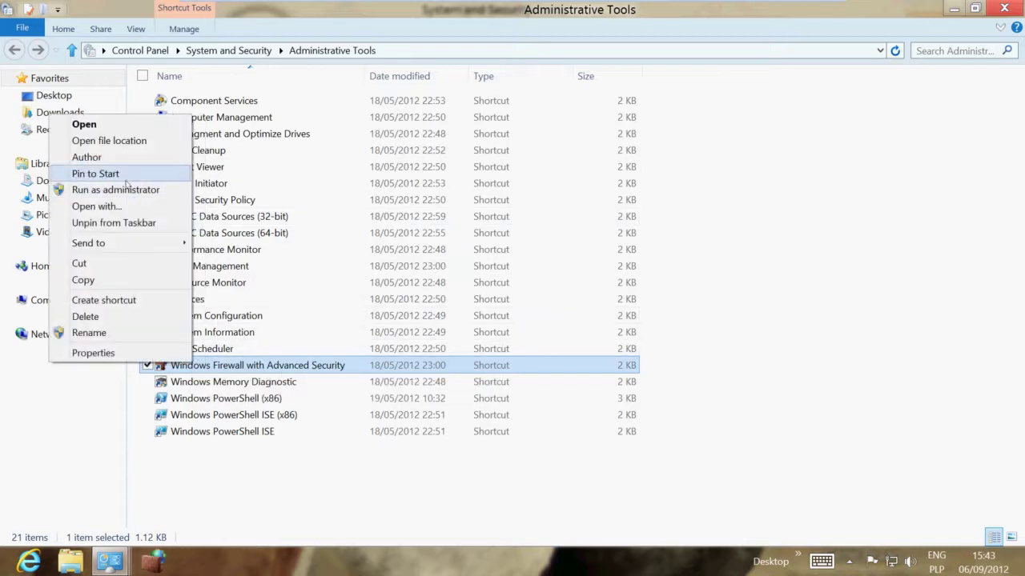
{"action": "left_click", "coordinate": [126, 176]}
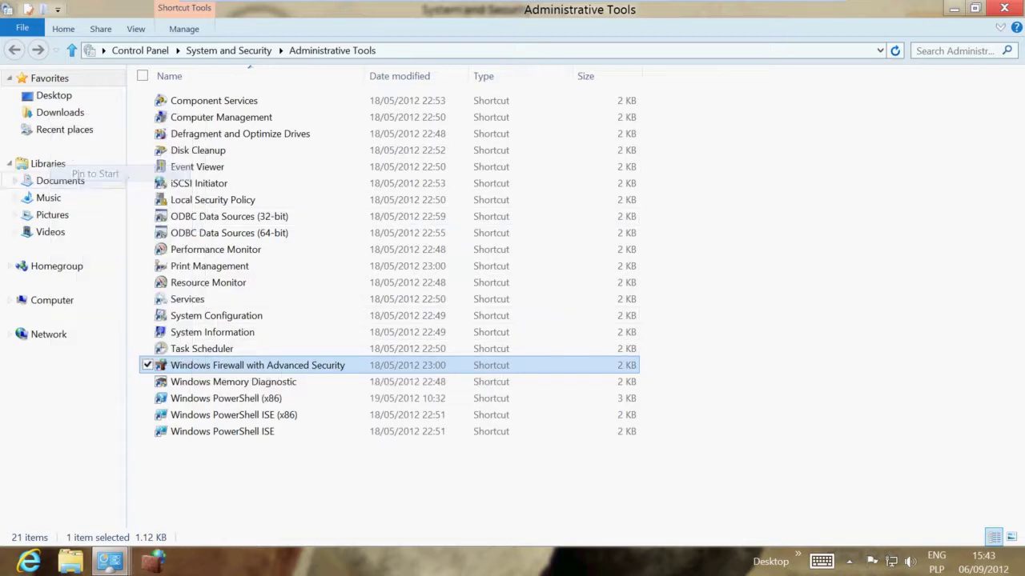
{"action": "right_click", "coordinate": [155, 565]}
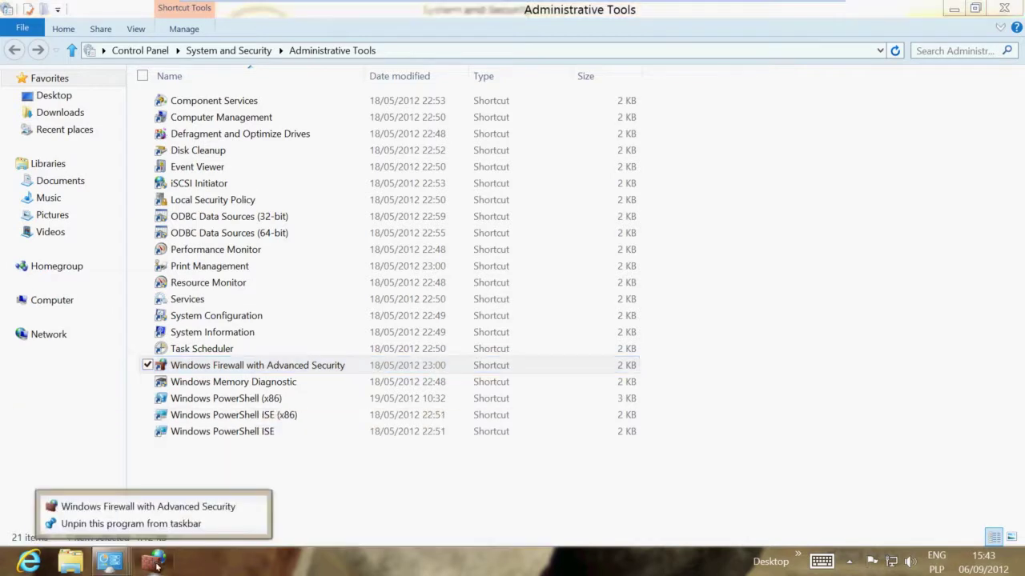
{"action": "left_click", "coordinate": [126, 525]}
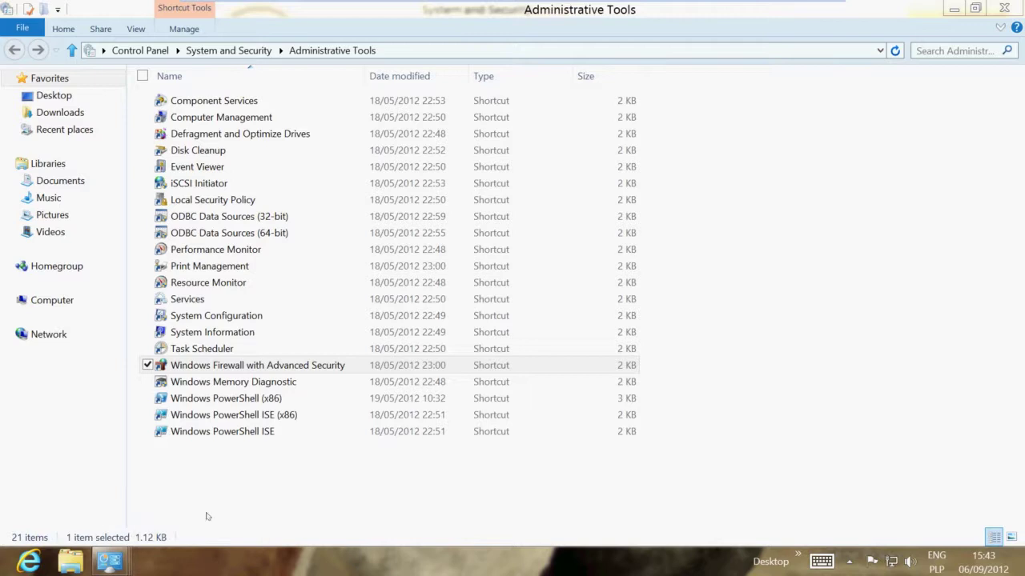
Launch Windows Firewall with Advanced Security from the Start screen, view it maximized, and close it along with Control Panel
{"action": "left_click", "coordinate": [2, 573]}
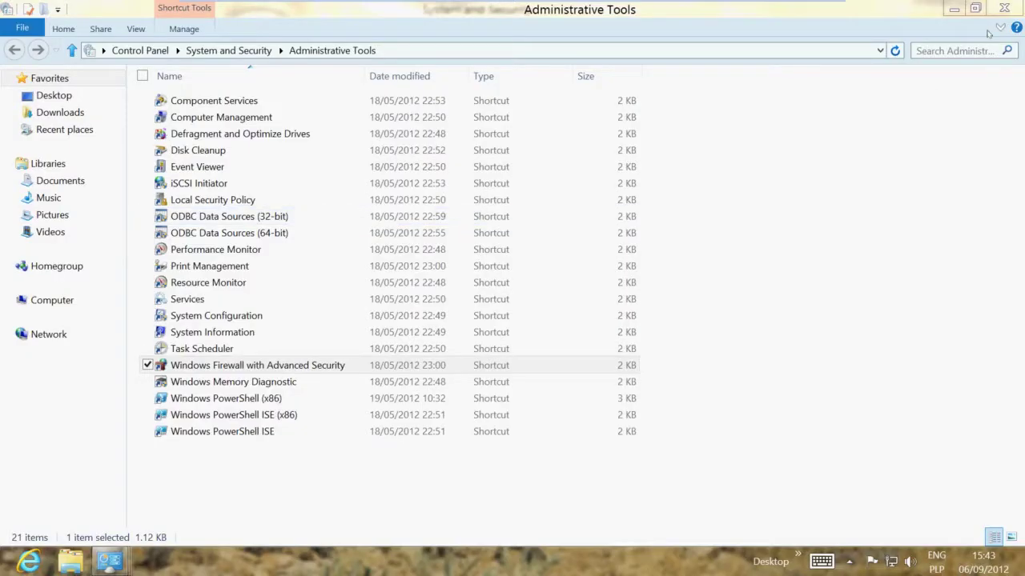
{"action": "key", "text": "Return"}
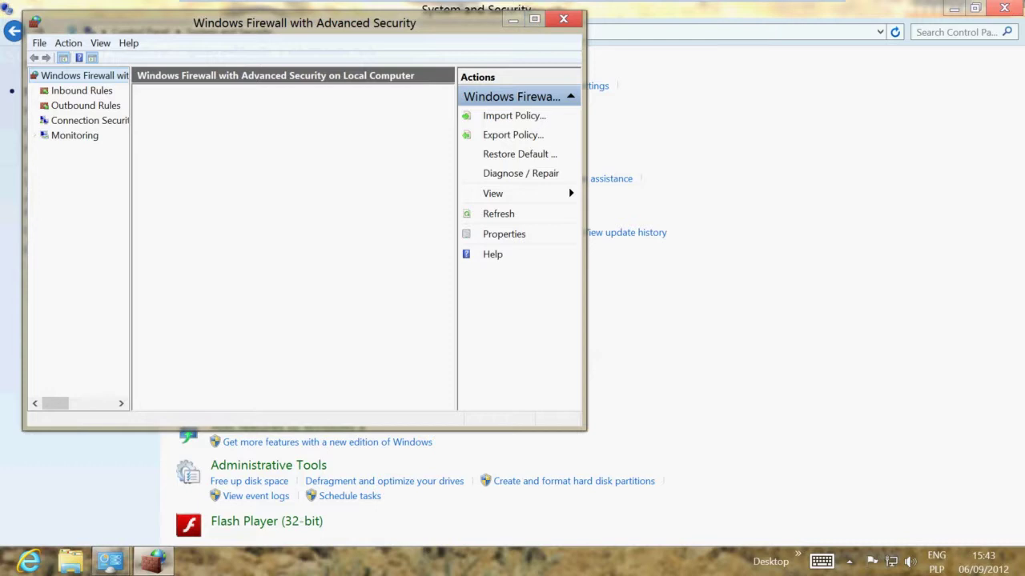
{"action": "left_click", "coordinate": [1004, 8]}
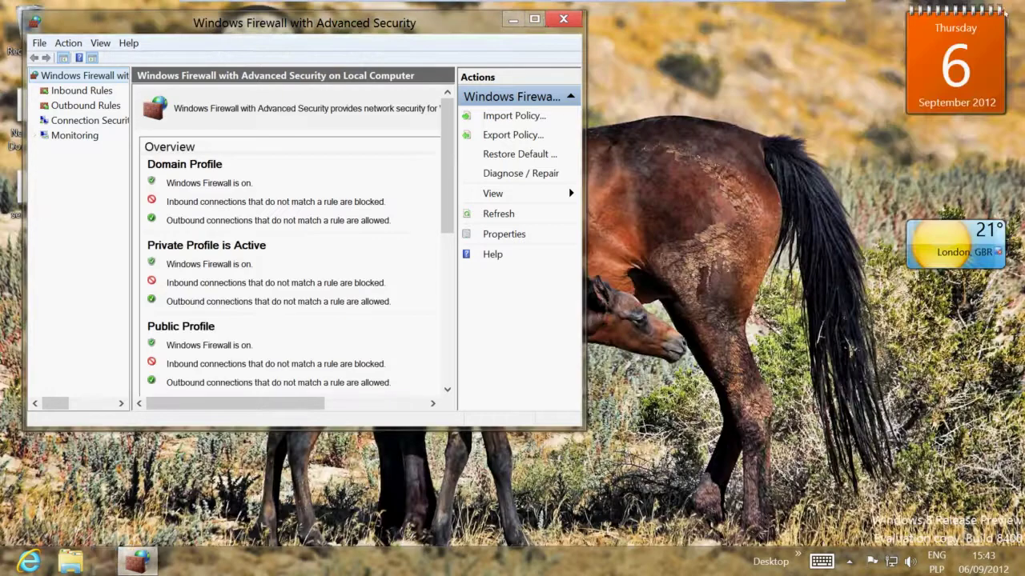
{"action": "double_click", "coordinate": [464, 21]}
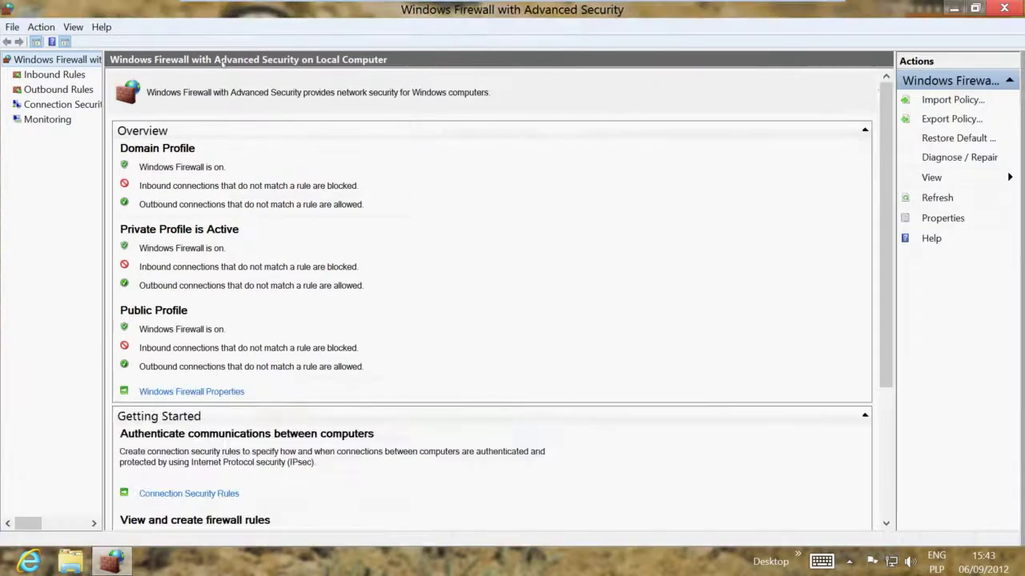
{"action": "left_click", "coordinate": [1010, 12]}
Launch Computer Management from the Start screen, view it maximized with a wider console tree, and close it
{"action": "key", "text": "super"}
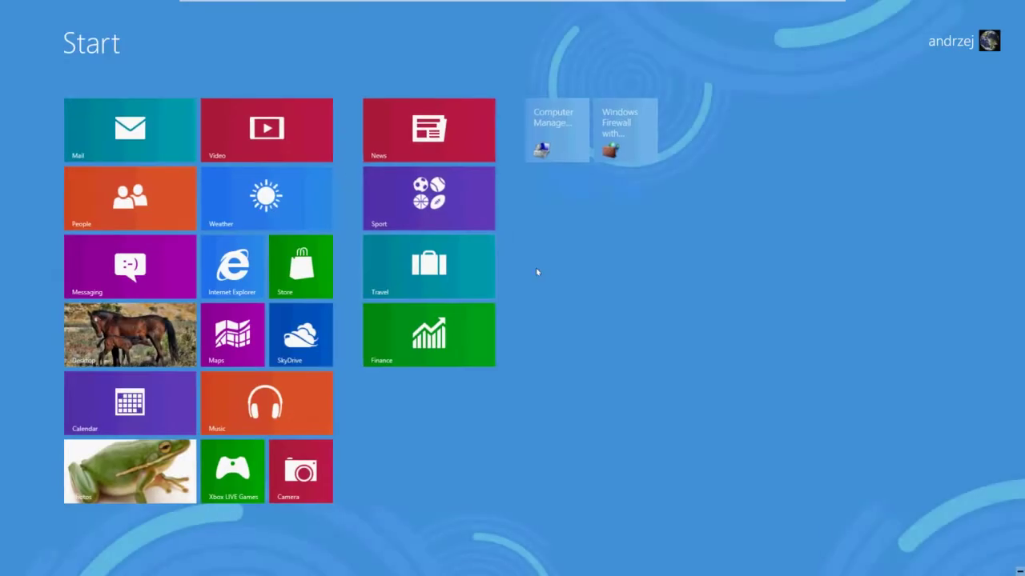
{"action": "key", "text": "super"}
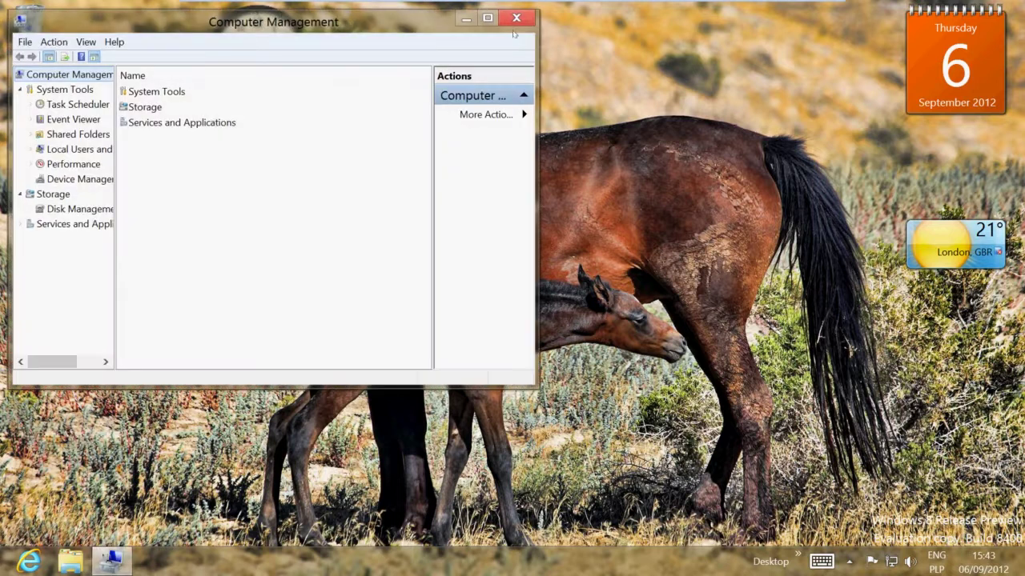
{"action": "left_click", "coordinate": [488, 17]}
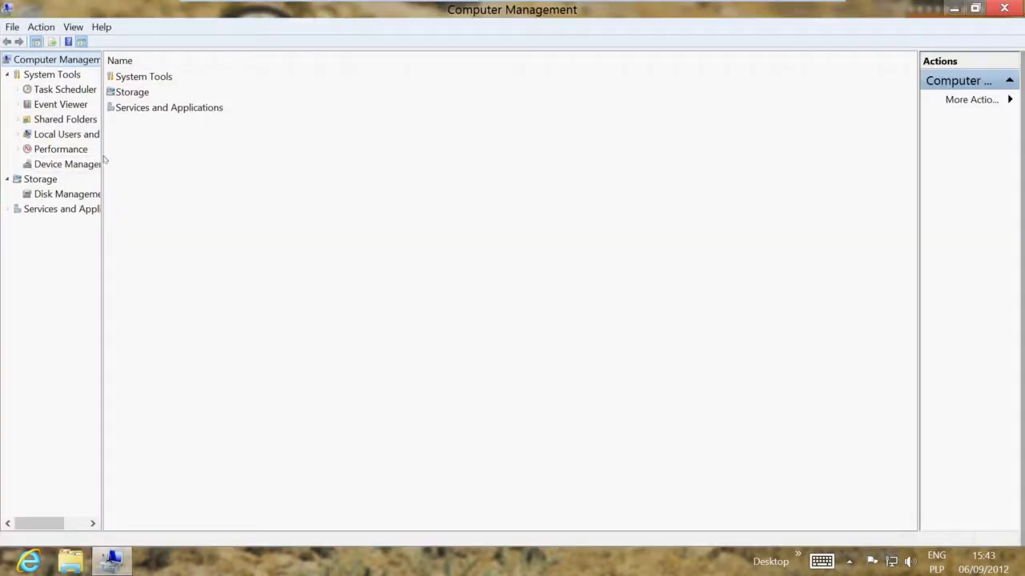
{"action": "left_click_drag", "start_coordinate": [97, 152], "coordinate": [293, 152]}
{"action": "left_click", "coordinate": [956, 9]}
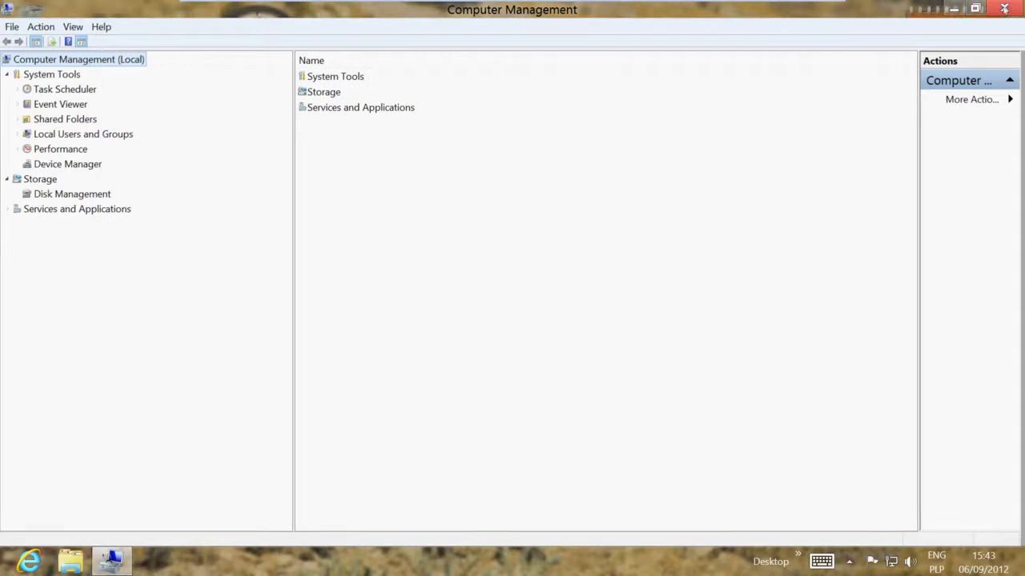
Switch to Internet Explorer from the Start screen and load the Google home page
{"action": "key", "text": "super"}
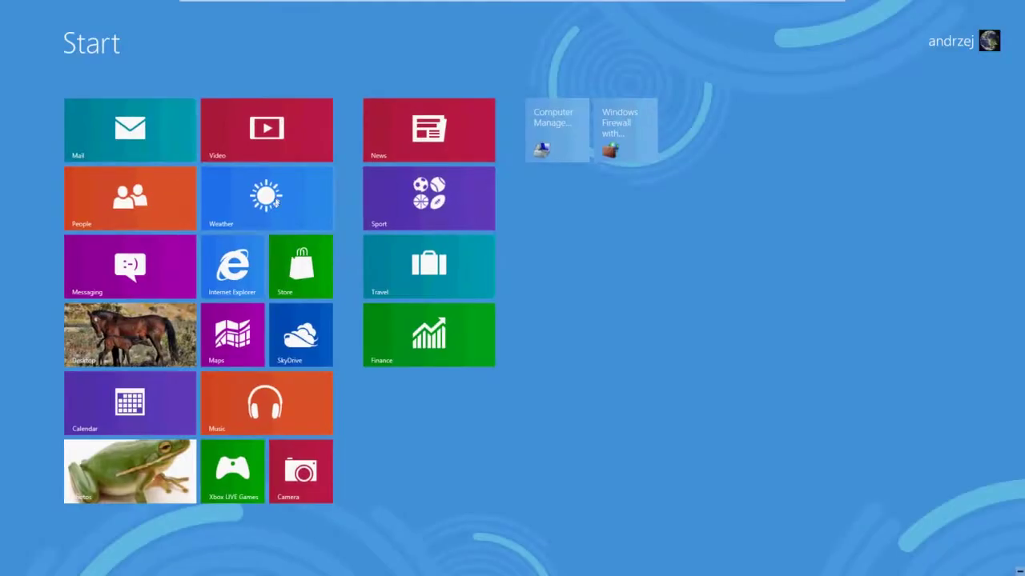
{"action": "left_click", "coordinate": [233, 265]}
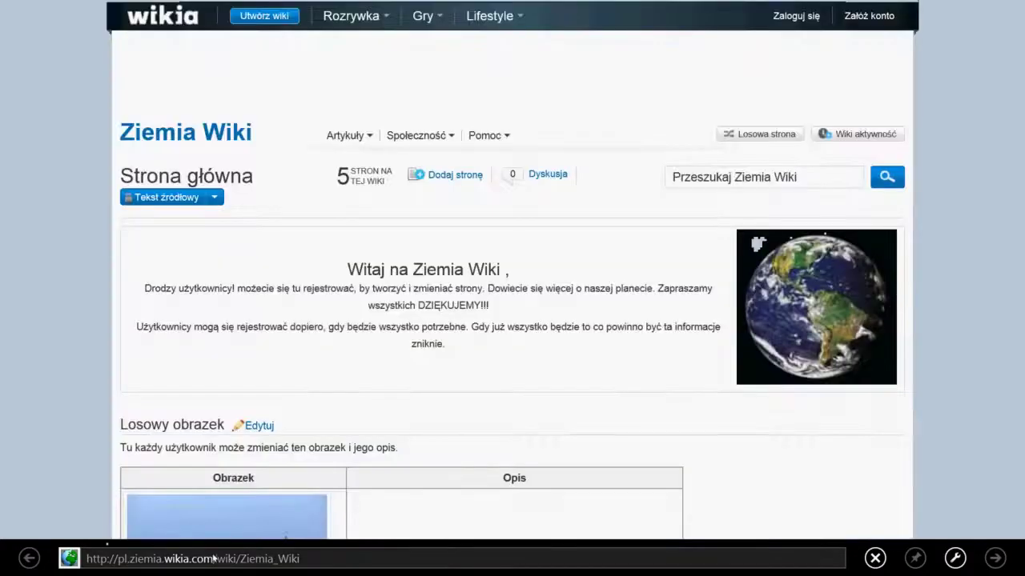
{"action": "left_click", "coordinate": [192, 558]}
{"action": "left_click", "coordinate": [256, 559]}
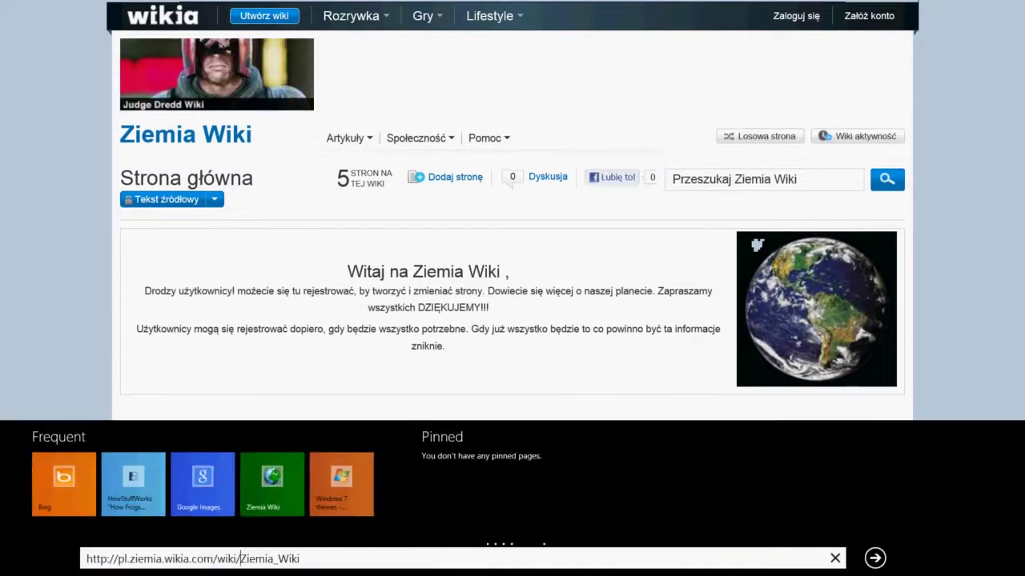
{"action": "type", "text": "www.goo"}
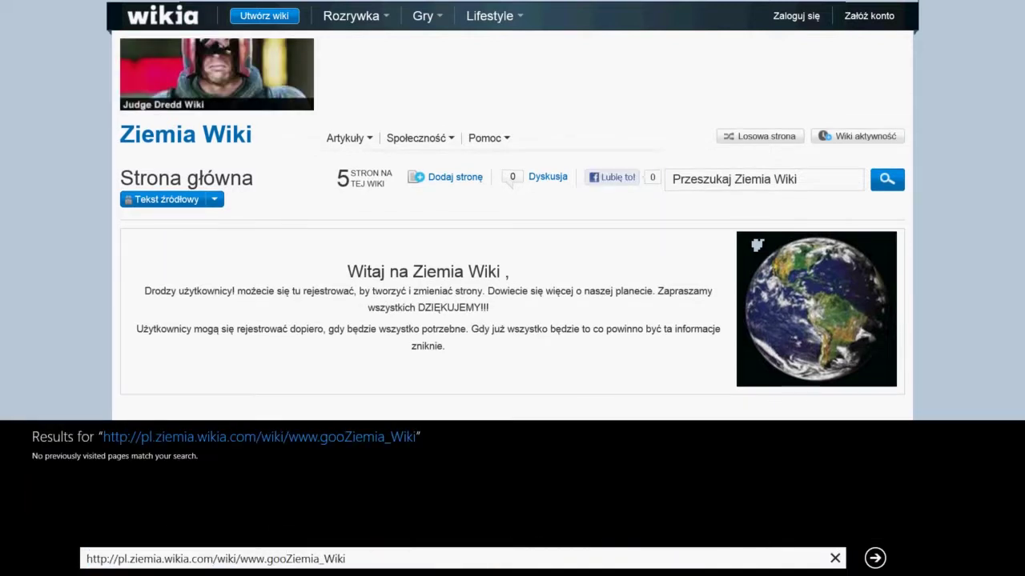
{"action": "left_click_drag", "start_coordinate": [402, 556], "coordinate": [84, 559]}
{"action": "type", "text": "www.g"}
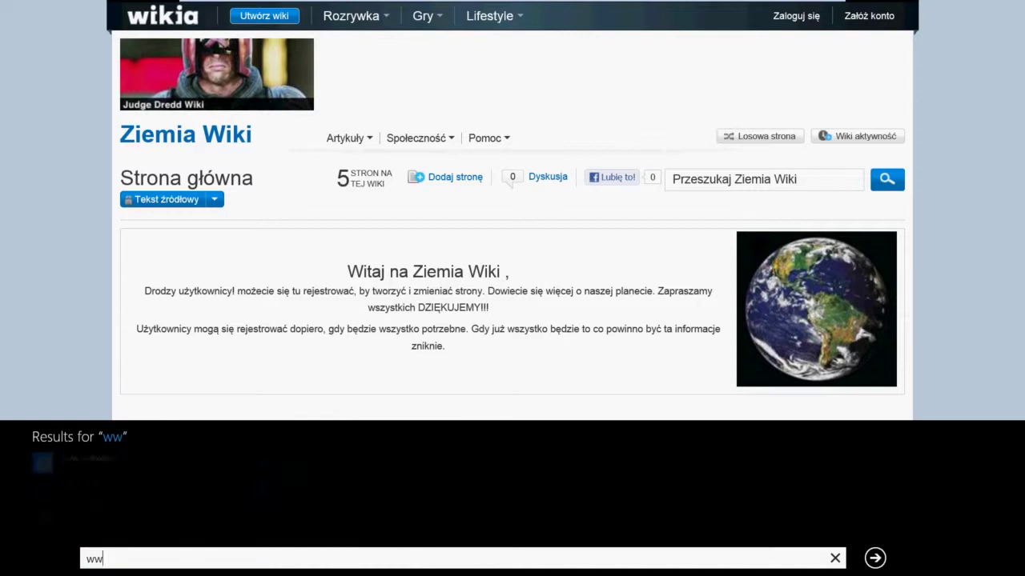
{"action": "type", "text": "o"}
{"action": "key", "text": "Return"}
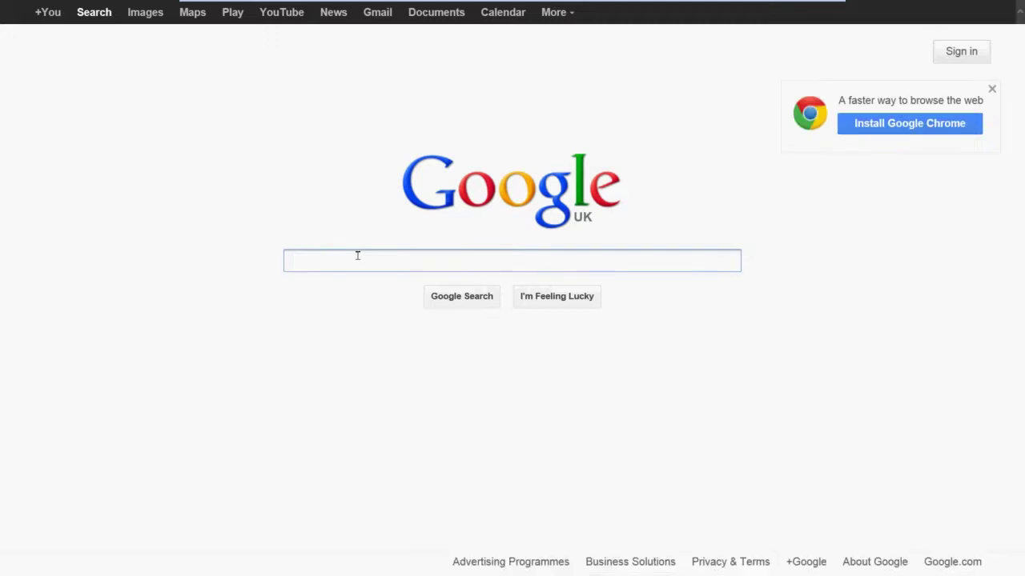
Search Google for "mozilla firefox"
{"action": "type", "text": "mozi"}
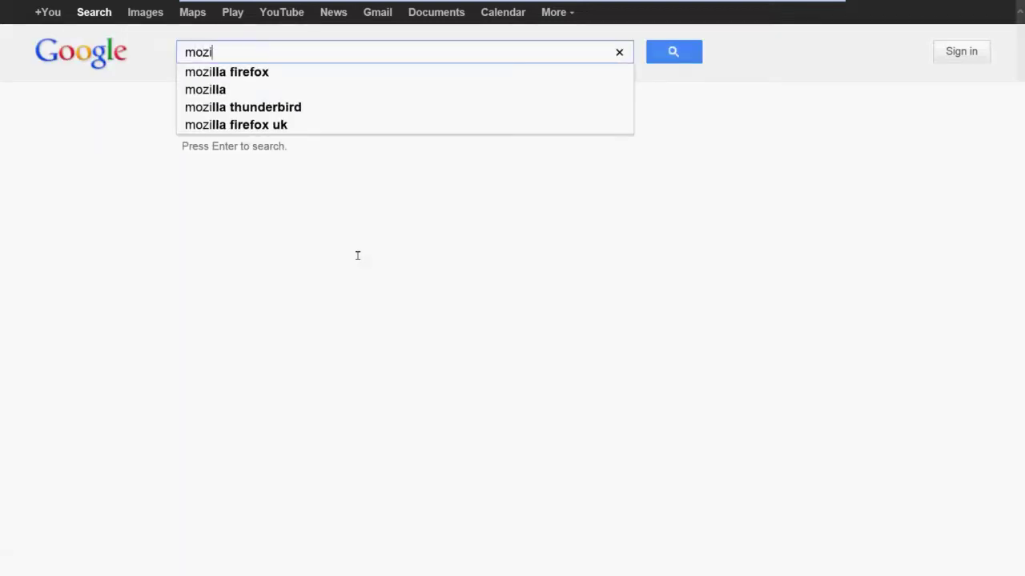
{"action": "type", "text": "lla firefox"}
{"action": "key", "text": "Return"}
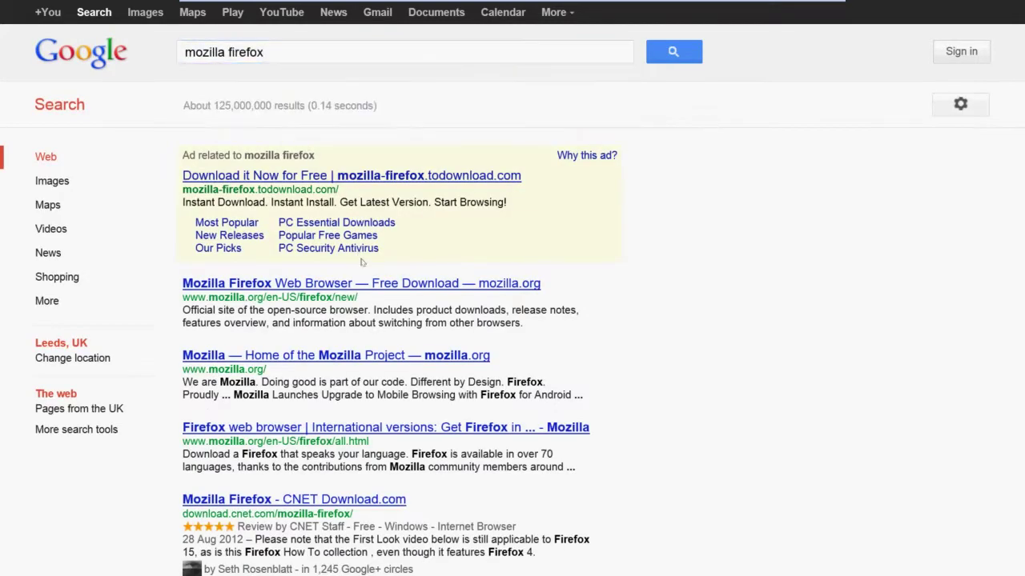
Download Firefox Setup 15.0.exe from the official mozilla.org result, run it, and allow the installer to make changes
{"action": "left_click", "coordinate": [536, 282]}
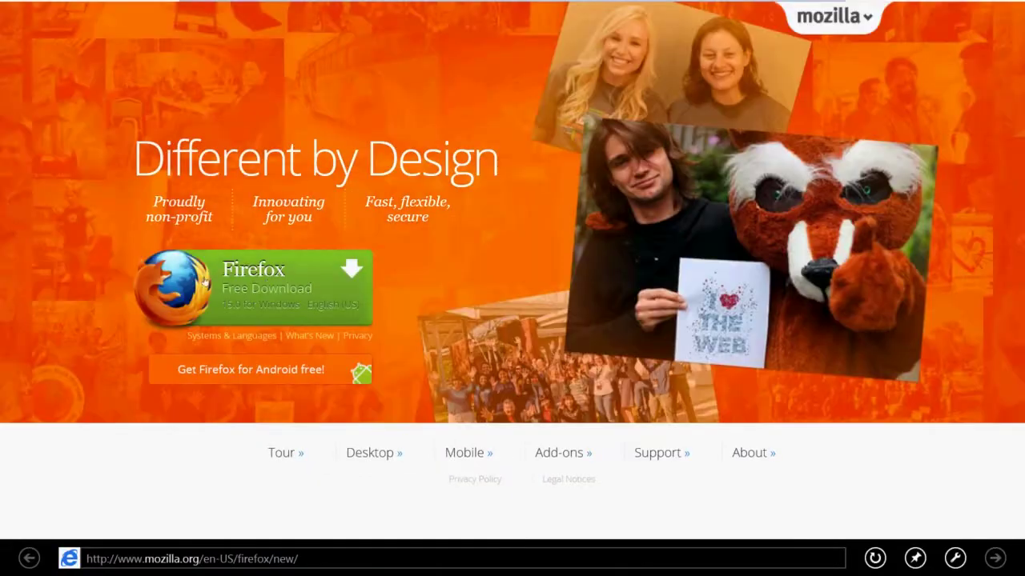
{"action": "left_click", "coordinate": [271, 288]}
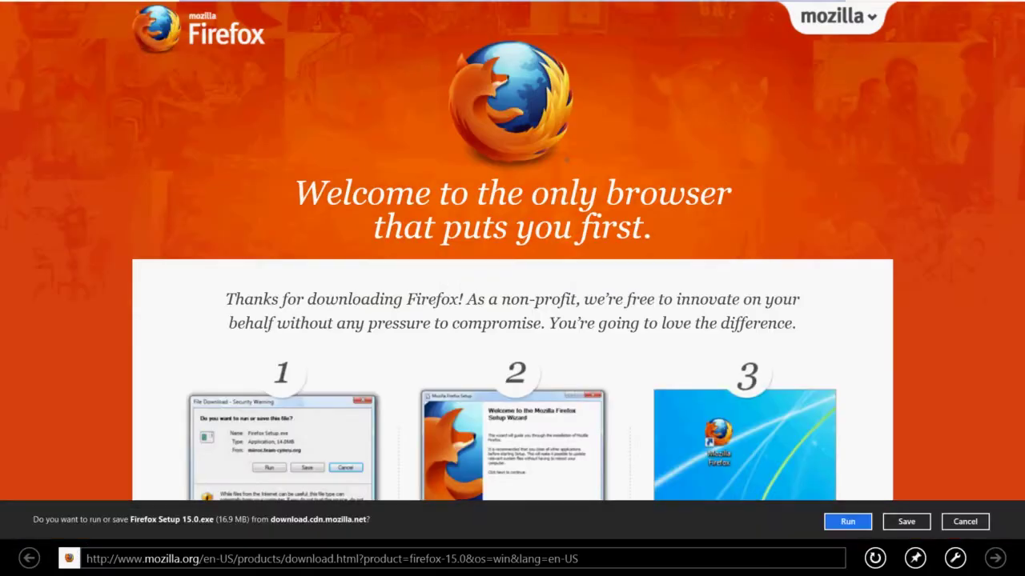
{"action": "left_click", "coordinate": [855, 517]}
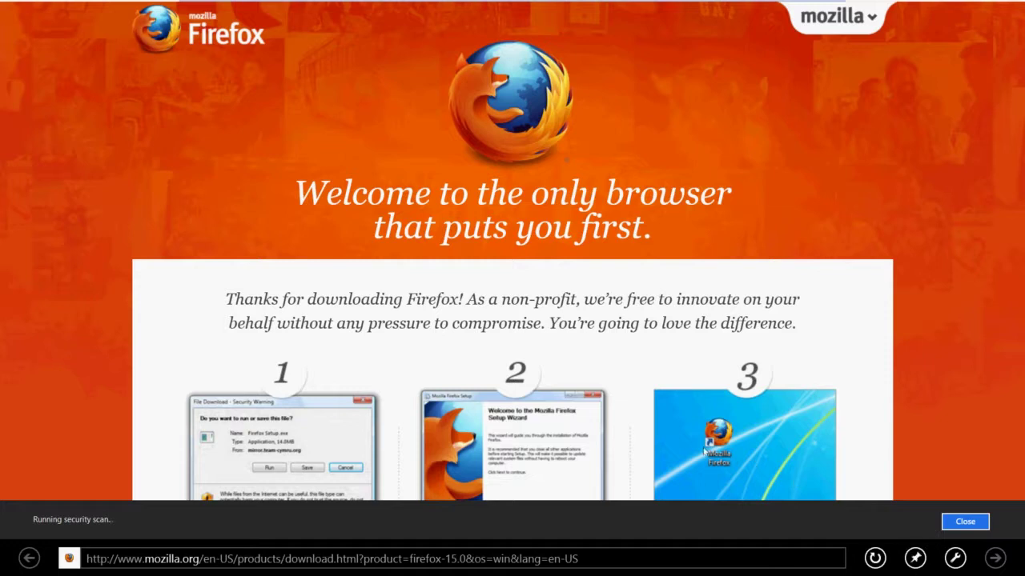
{"action": "left_click", "coordinate": [915, 558]}
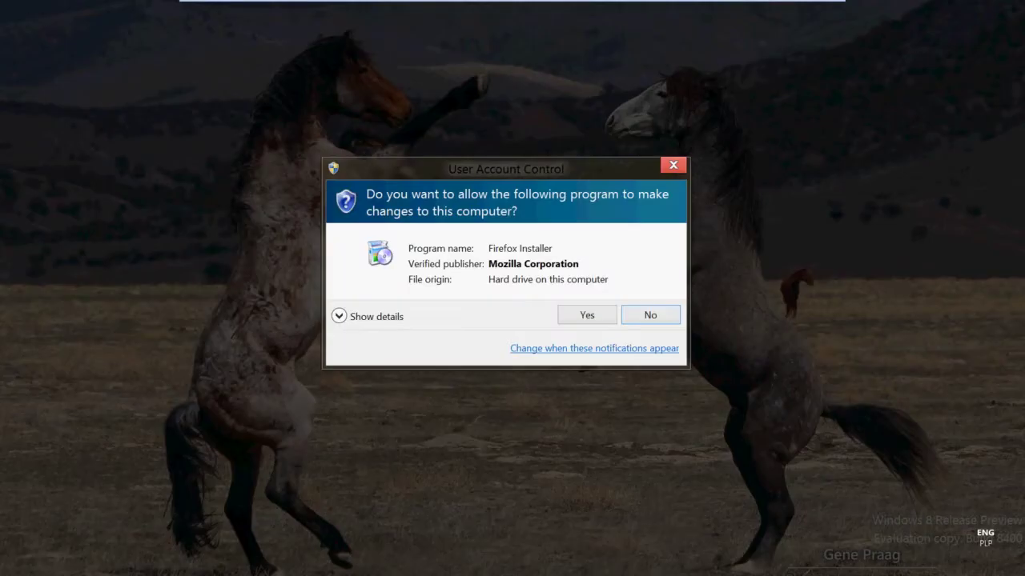
{"action": "left_click", "coordinate": [565, 317]}
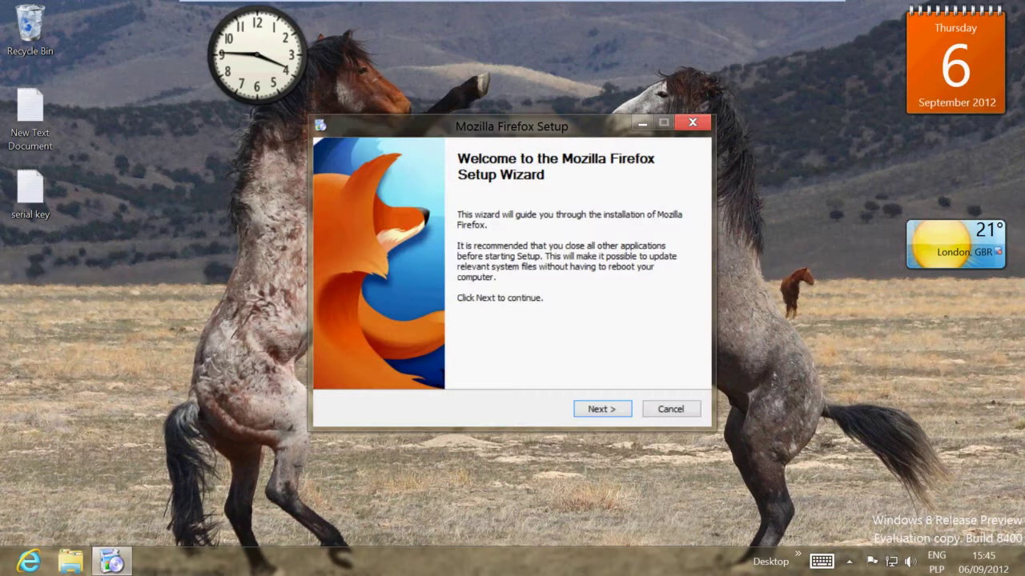
Install Firefox with the Standard setup as the default web browser, and finish the wizard with Launch Firefox now enabled
{"action": "left_click", "coordinate": [590, 411]}
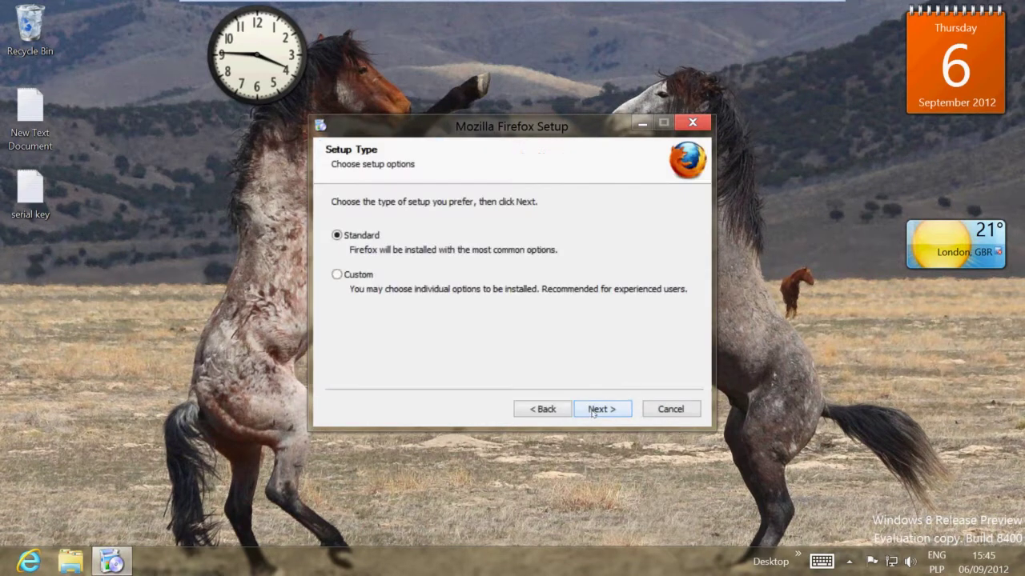
{"action": "left_click", "coordinate": [593, 411]}
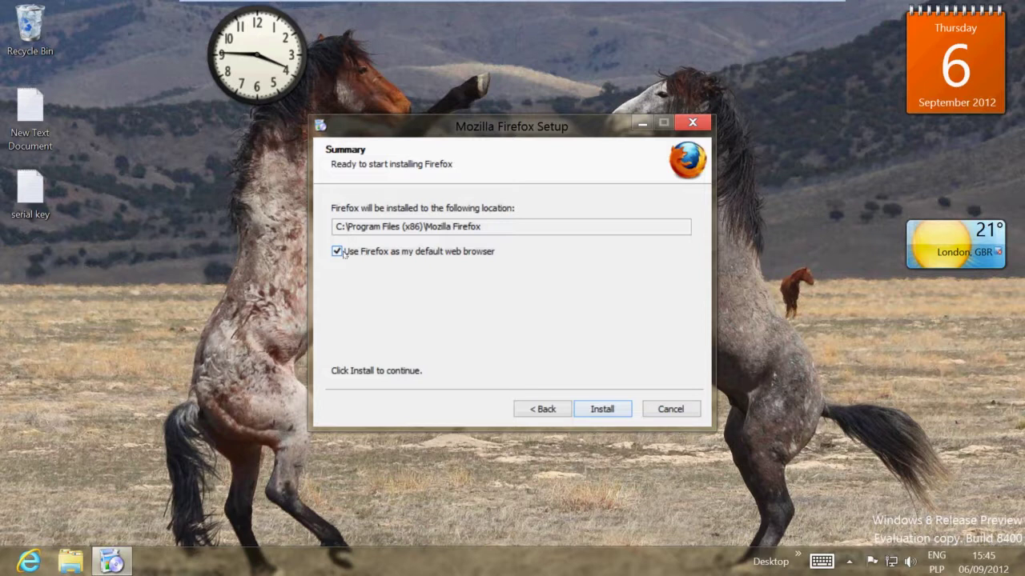
{"action": "left_click", "coordinate": [594, 409]}
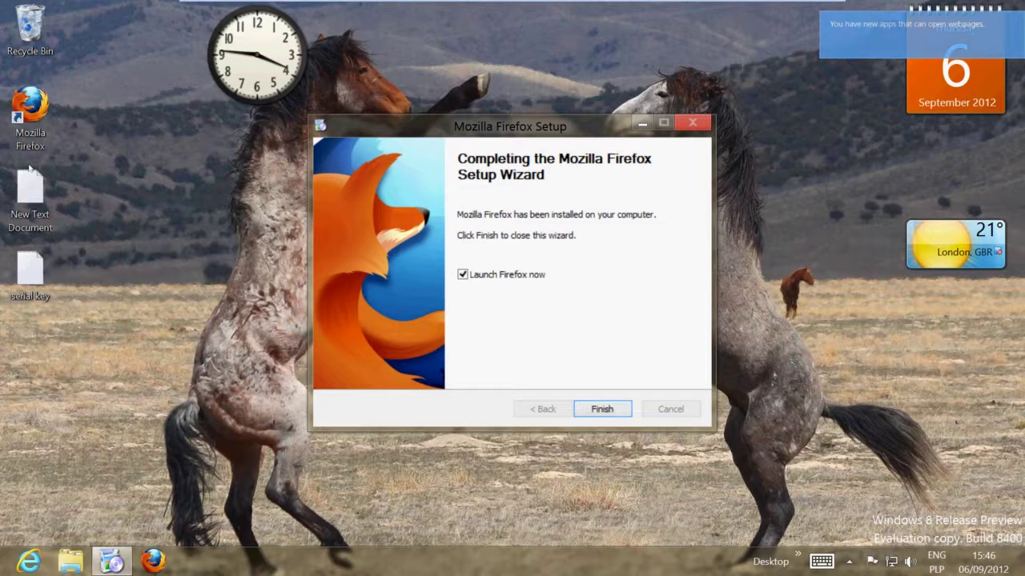
{"action": "left_click", "coordinate": [602, 409]}
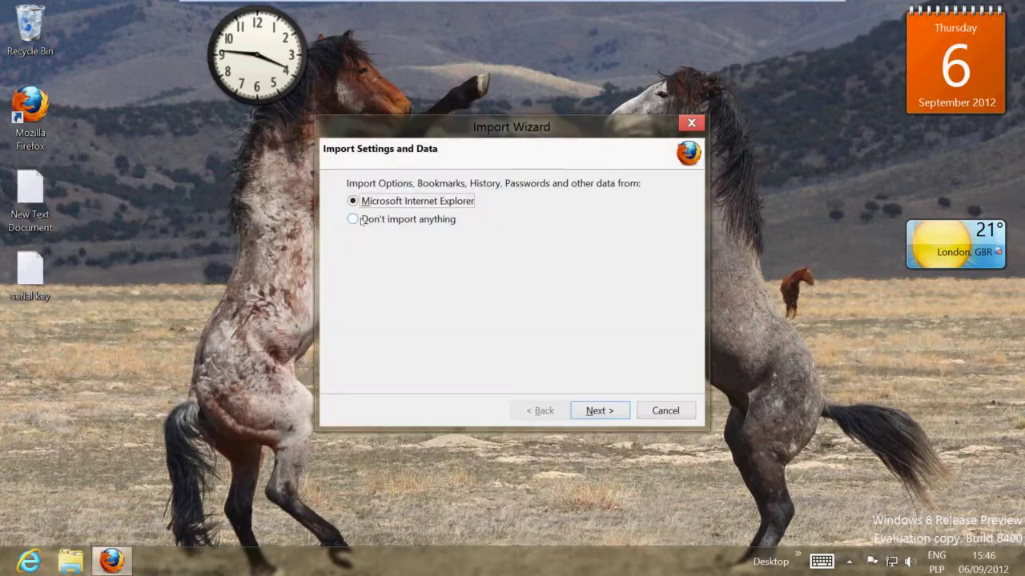
Skip importing browser data, maximize the Firefox window, and close the Welcome to Firefox page
{"action": "left_click", "coordinate": [359, 219]}
{"action": "left_click", "coordinate": [600, 410]}
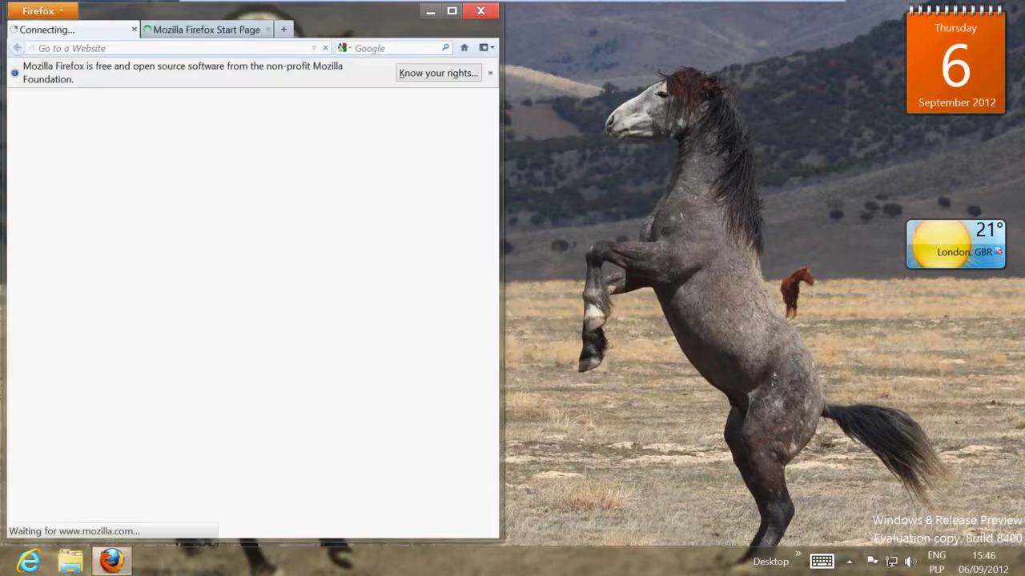
{"action": "left_click", "coordinate": [451, 10]}
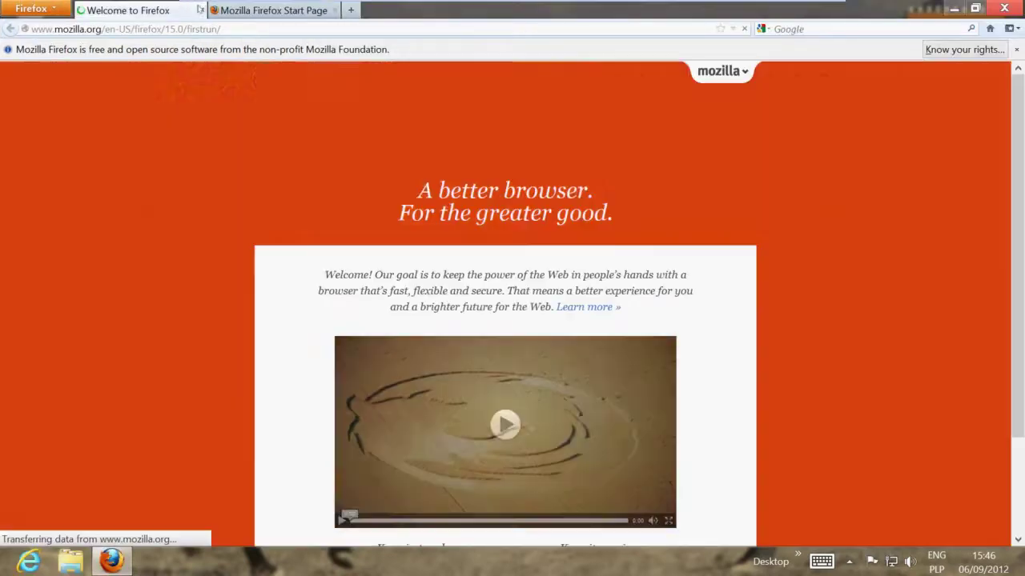
{"action": "left_click", "coordinate": [200, 10]}
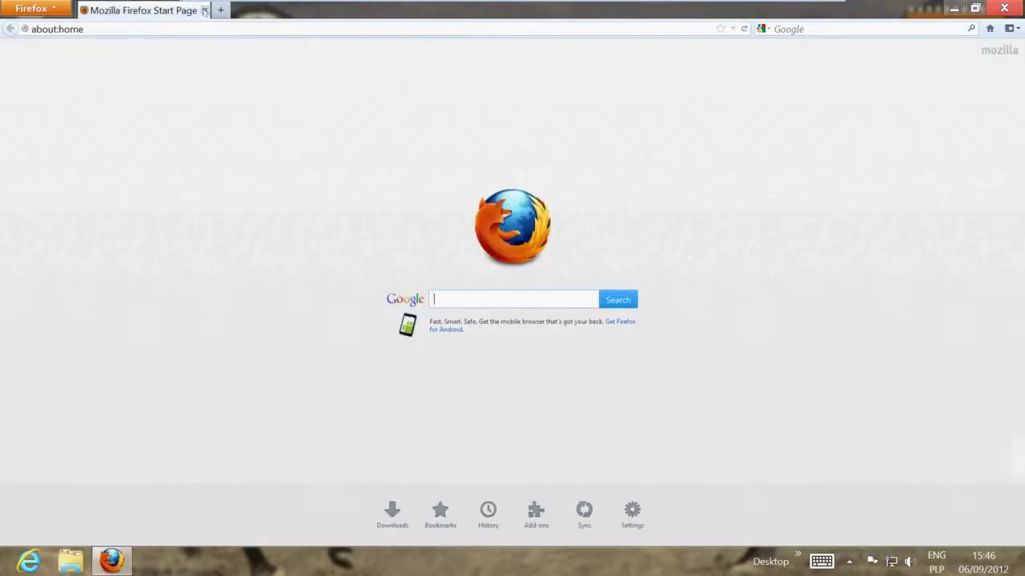
Check the Firefox version in the About Mozilla Firefox information, and close the browser
{"action": "left_click", "coordinate": [30, 8]}
{"action": "mouse_move", "coordinate": [196, 121]}
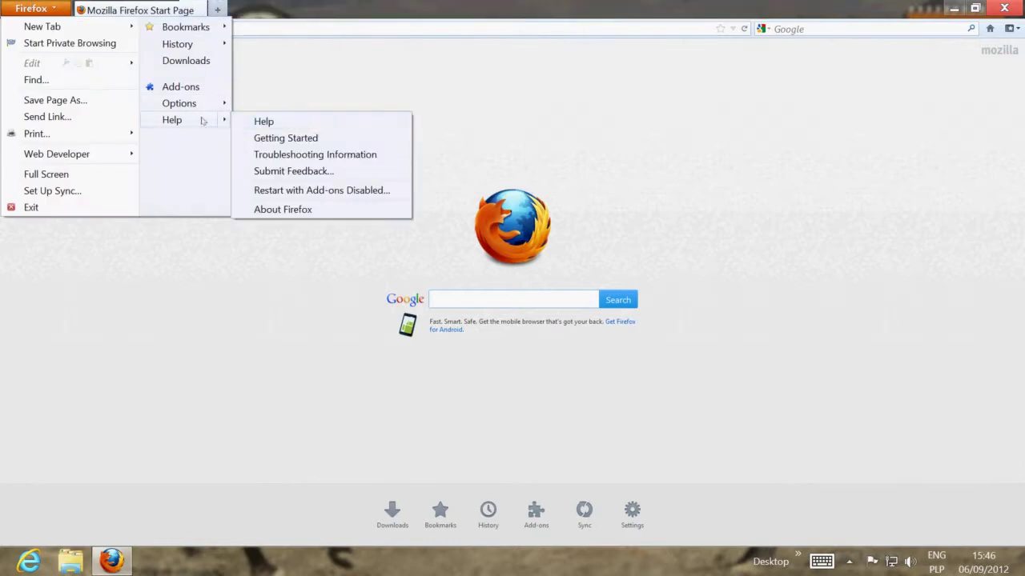
{"action": "left_click", "coordinate": [294, 209]}
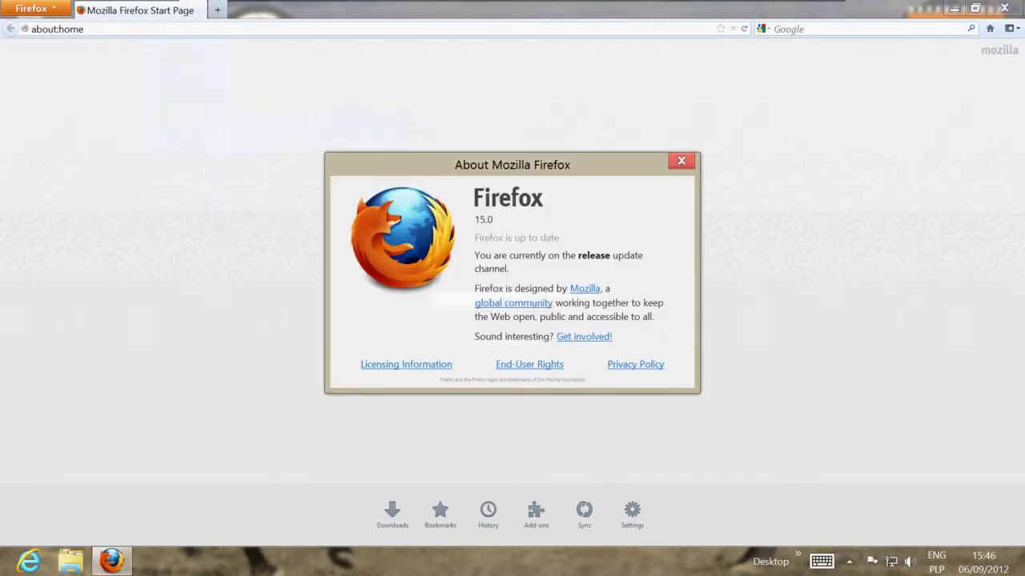
{"action": "left_click_drag", "start_coordinate": [472, 218], "coordinate": [508, 219]}
{"action": "left_click", "coordinate": [682, 162]}
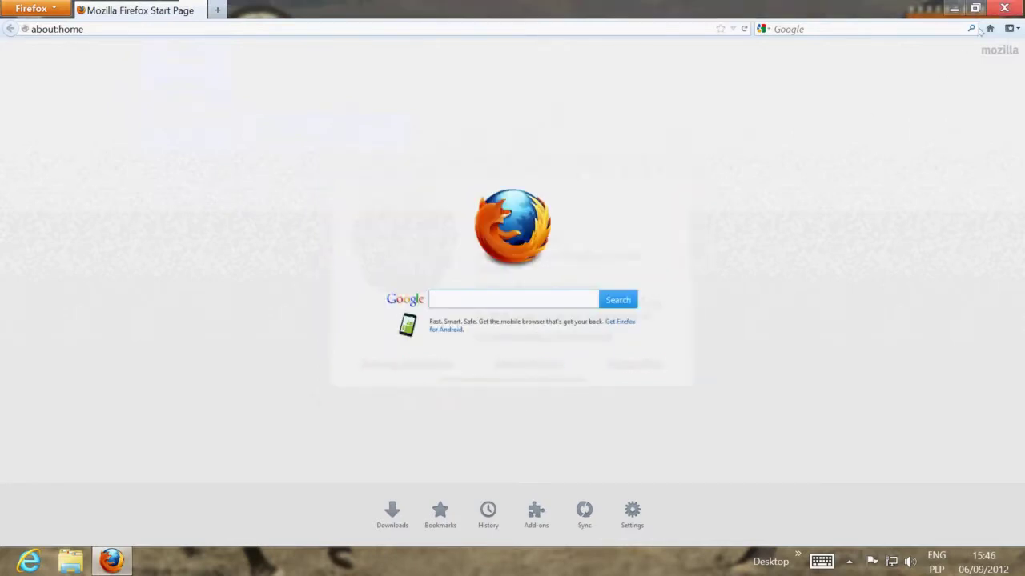
{"action": "left_click", "coordinate": [1004, 8]}
Pin the desktop's Mozilla Firefox shortcut to the Start screen
{"action": "right_click", "coordinate": [29, 112]}
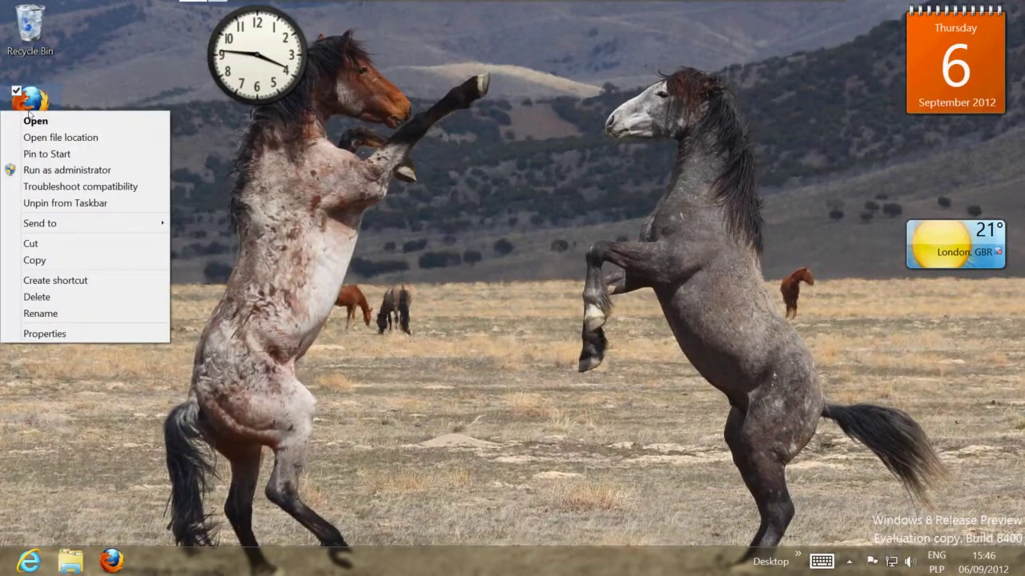
{"action": "left_click", "coordinate": [35, 120]}
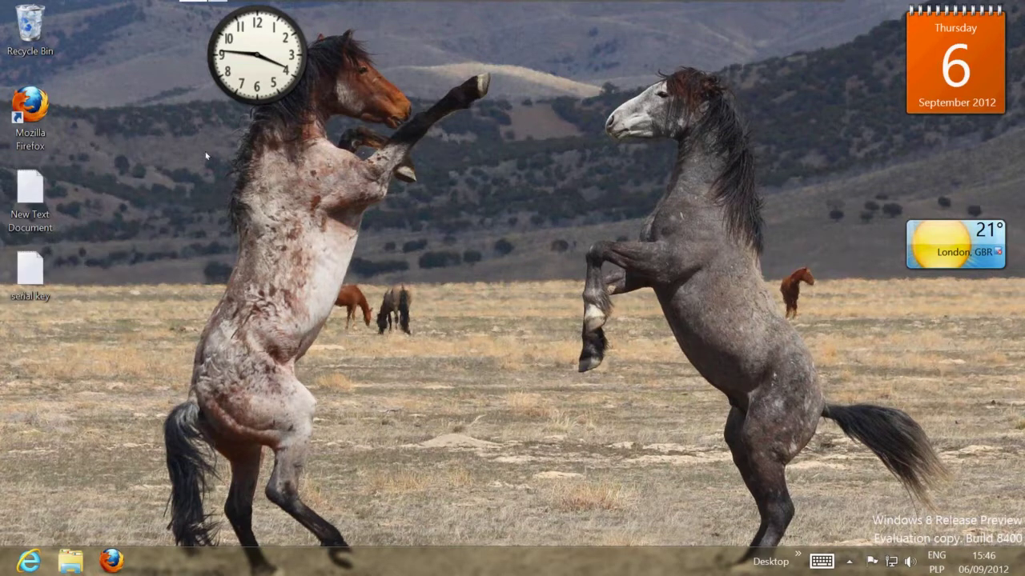
{"action": "right_click", "coordinate": [32, 102]}
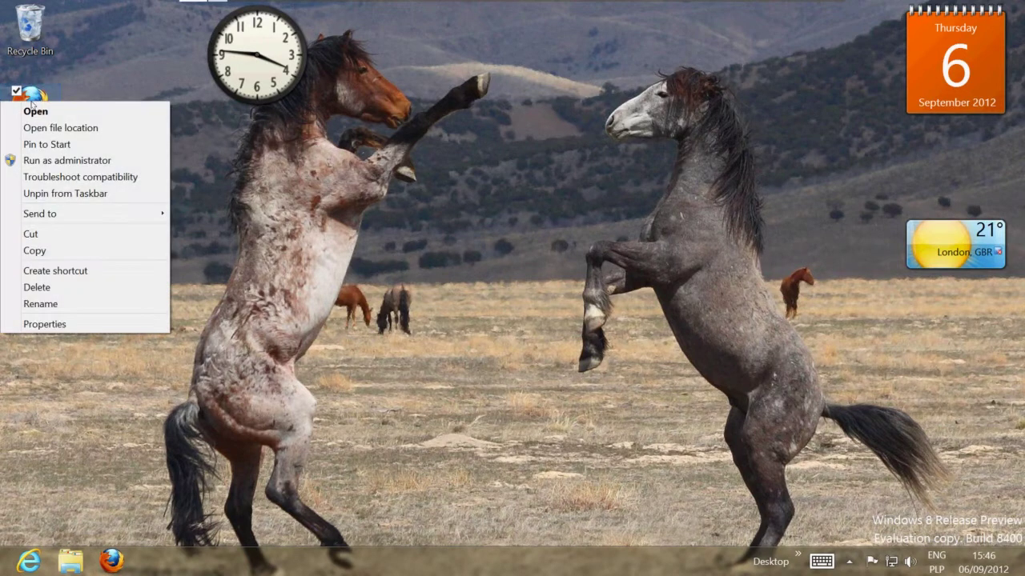
{"action": "left_click", "coordinate": [73, 145]}
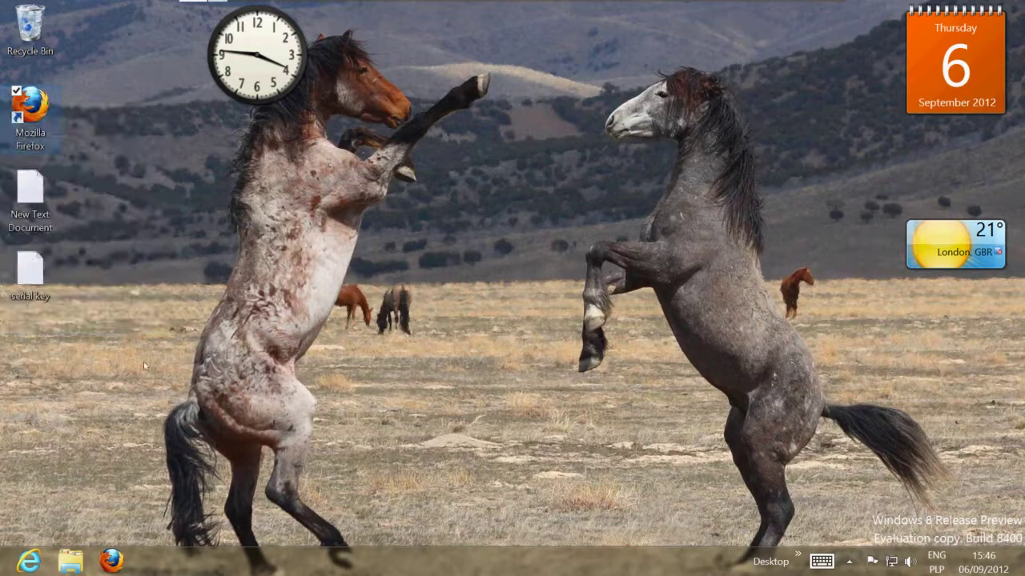
Unpin the duplicate Mozilla Firefox tile from the Start screen
{"action": "key", "text": "super"}
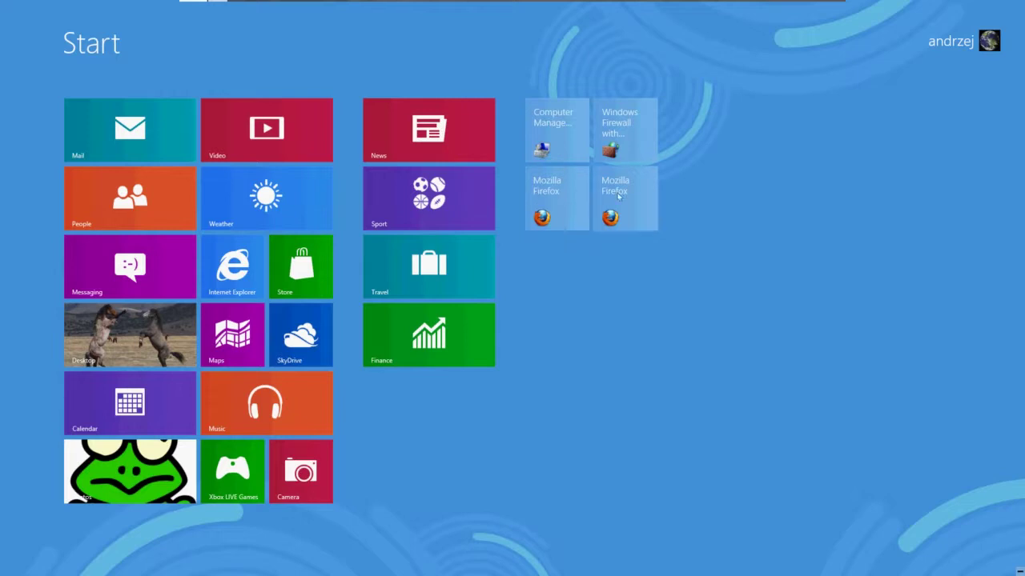
{"action": "right_click", "coordinate": [618, 195]}
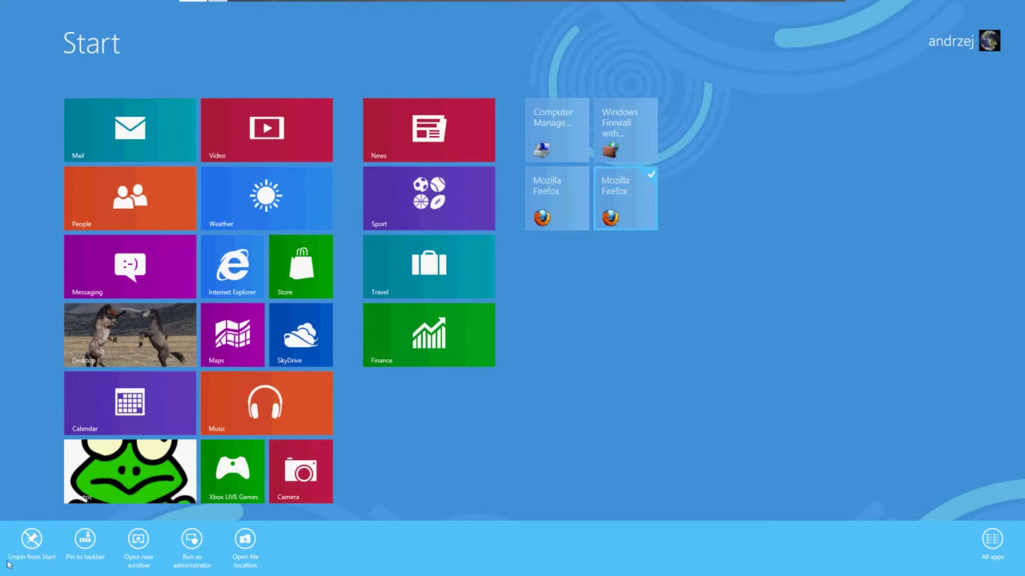
{"action": "left_click", "coordinate": [33, 544]}
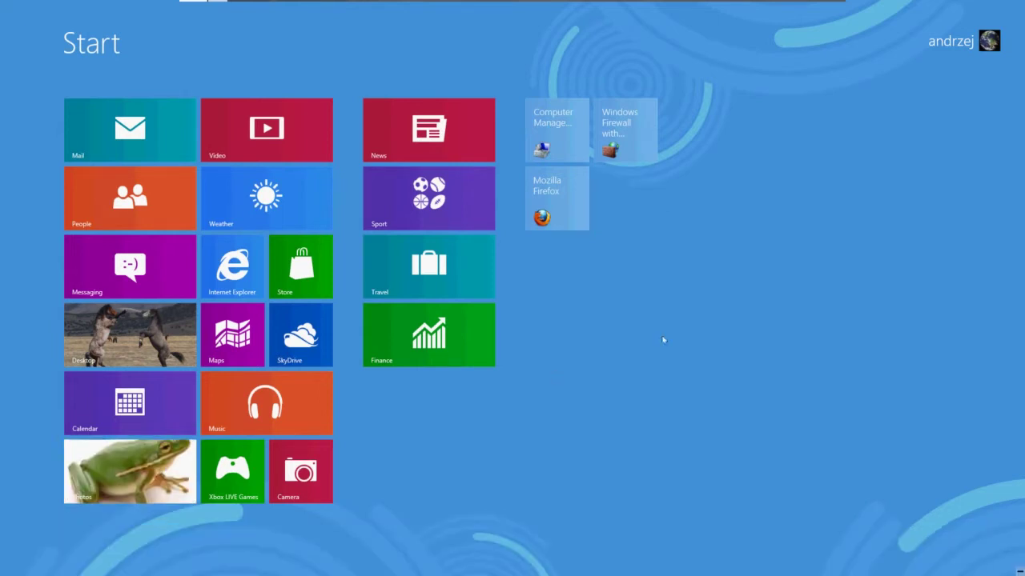
Return to the desktop, launch the pinned Firefox, and close it again
{"action": "key", "text": "super"}
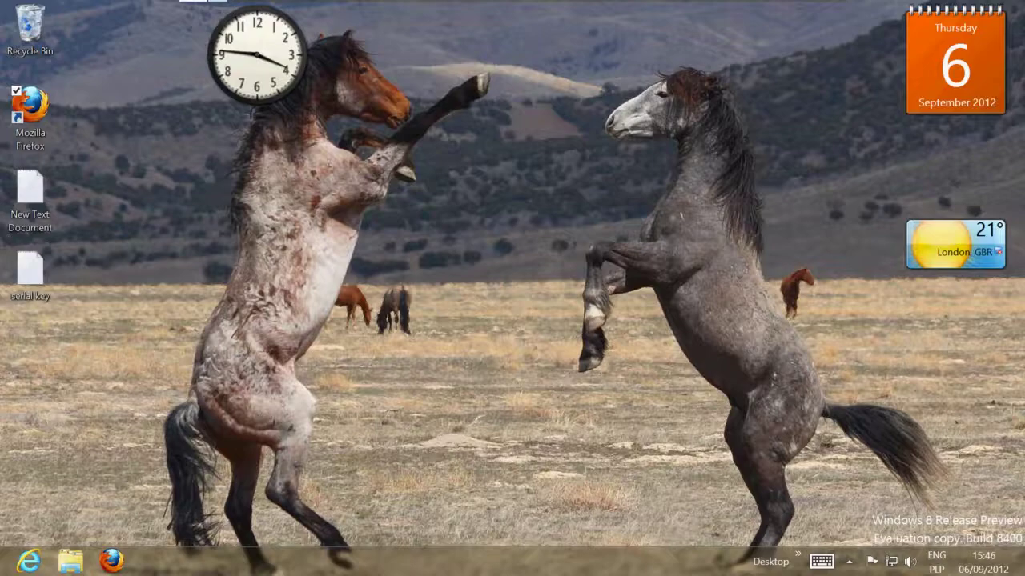
{"action": "key", "text": "super+3"}
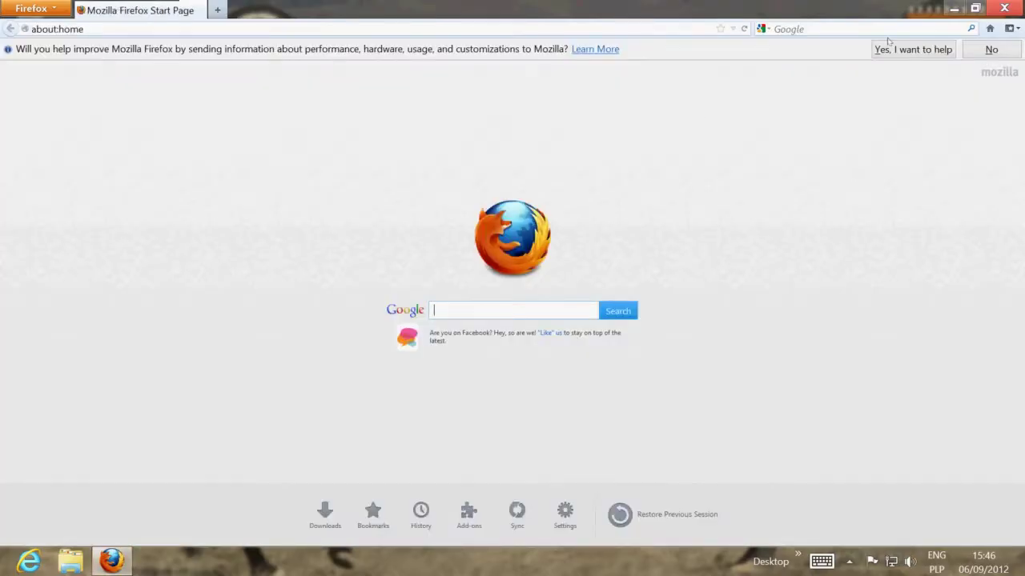
{"action": "left_click", "coordinate": [1004, 8]}
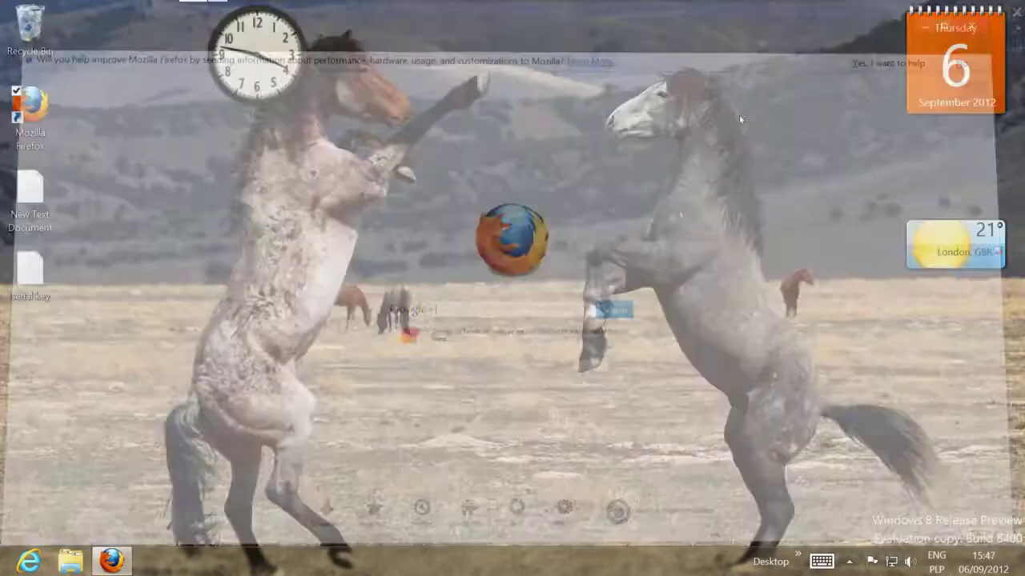
On the Start screen, move the Mozilla Firefox tile into its own new group and the News tile between Travel and Finance
{"action": "key", "text": "super"}
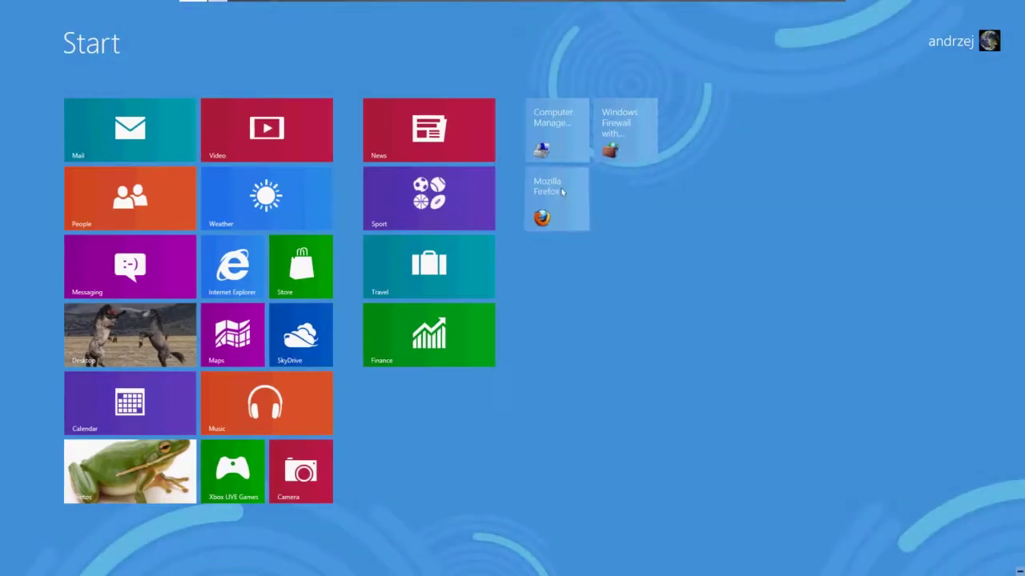
{"action": "left_click_drag", "start_coordinate": [563, 192], "coordinate": [721, 128]}
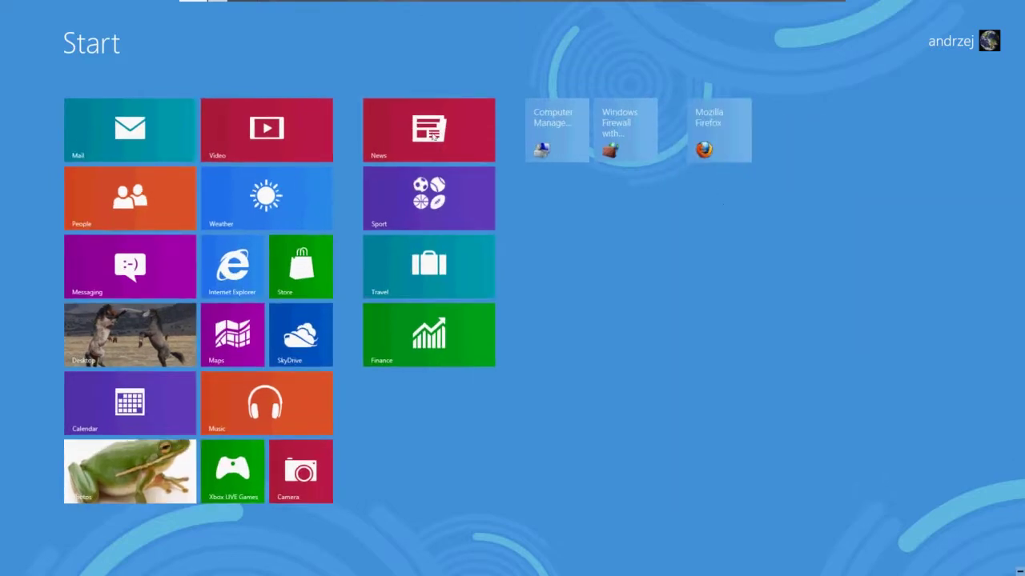
{"action": "left_click_drag", "start_coordinate": [436, 137], "coordinate": [433, 336]}
{"action": "left_click_drag", "start_coordinate": [424, 276], "coordinate": [424, 352]}
Move the Internet Explorer tile beside Mozilla Firefox, Weather below Finance, and Music below the smaller tiles in the first group
{"action": "left_click_drag", "start_coordinate": [232, 264], "coordinate": [774, 135]}
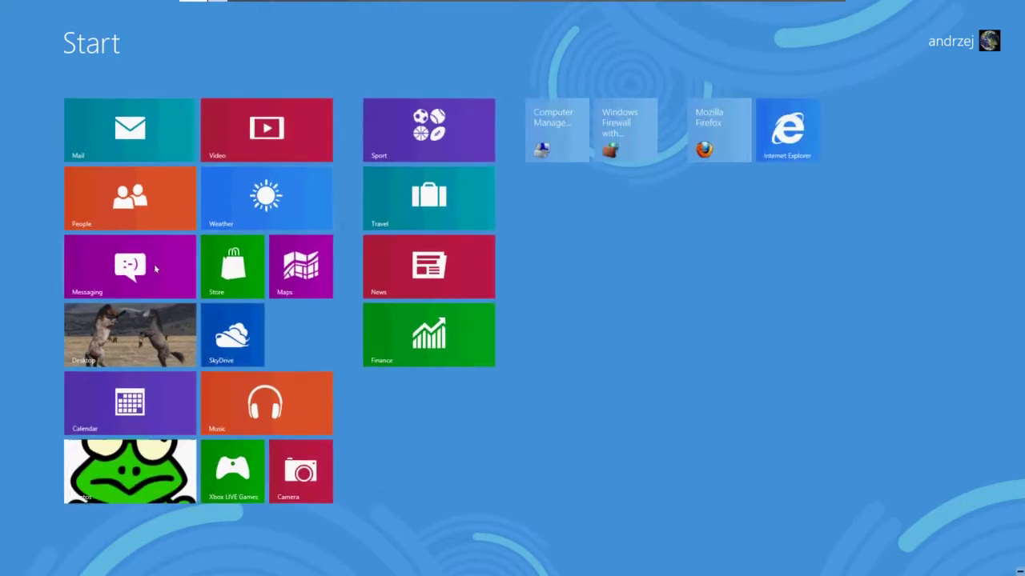
{"action": "left_click_drag", "start_coordinate": [274, 192], "coordinate": [436, 408]}
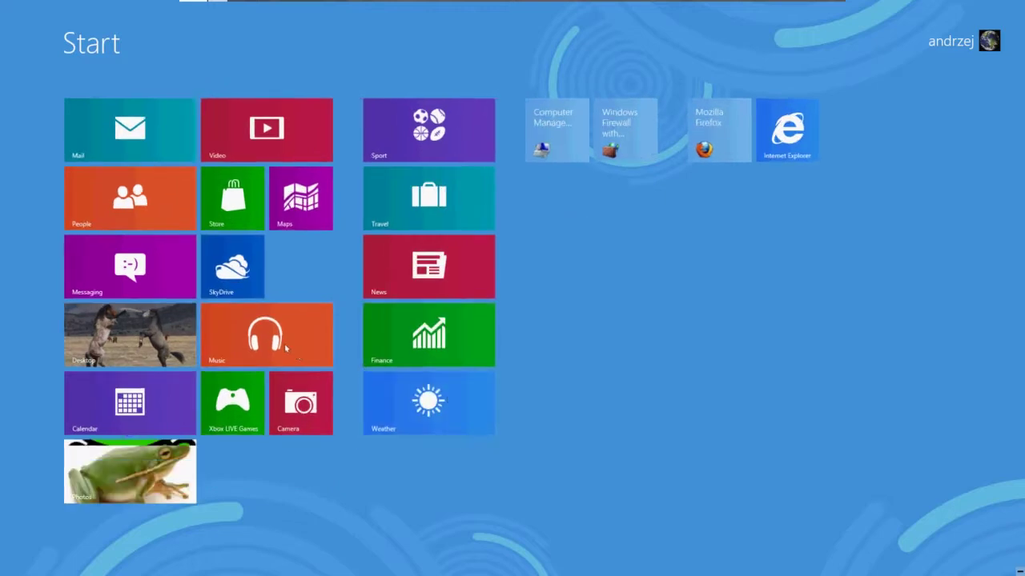
{"action": "left_click_drag", "start_coordinate": [268, 336], "coordinate": [272, 405]}
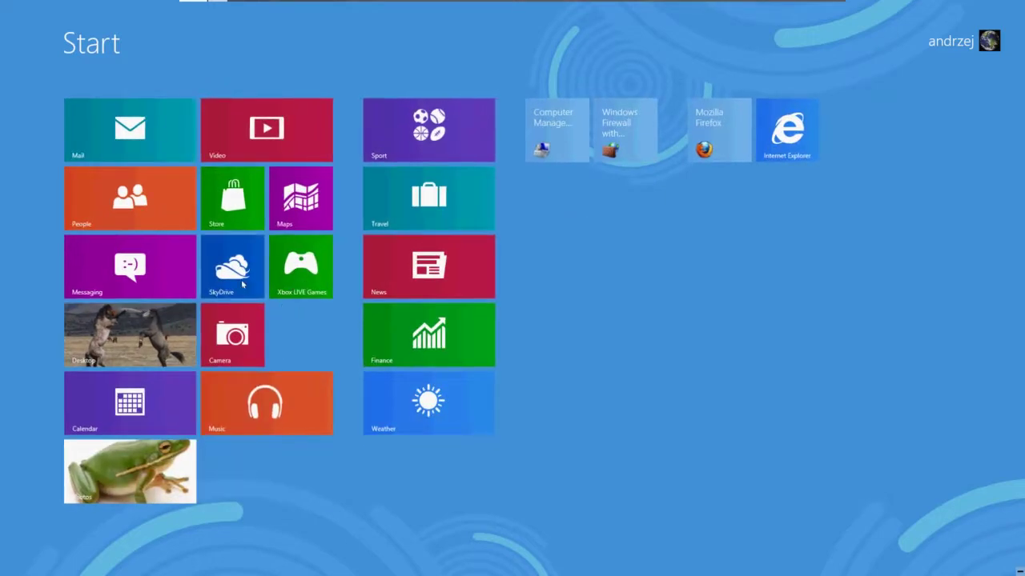
Move the SkyDrive and Desktop tiles into the administrative tools group, and the Store tile below Music
{"action": "left_click_drag", "start_coordinate": [227, 276], "coordinate": [559, 201]}
{"action": "left_click_drag", "start_coordinate": [230, 217], "coordinate": [239, 420]}
{"action": "left_click_drag", "start_coordinate": [128, 343], "coordinate": [592, 284]}
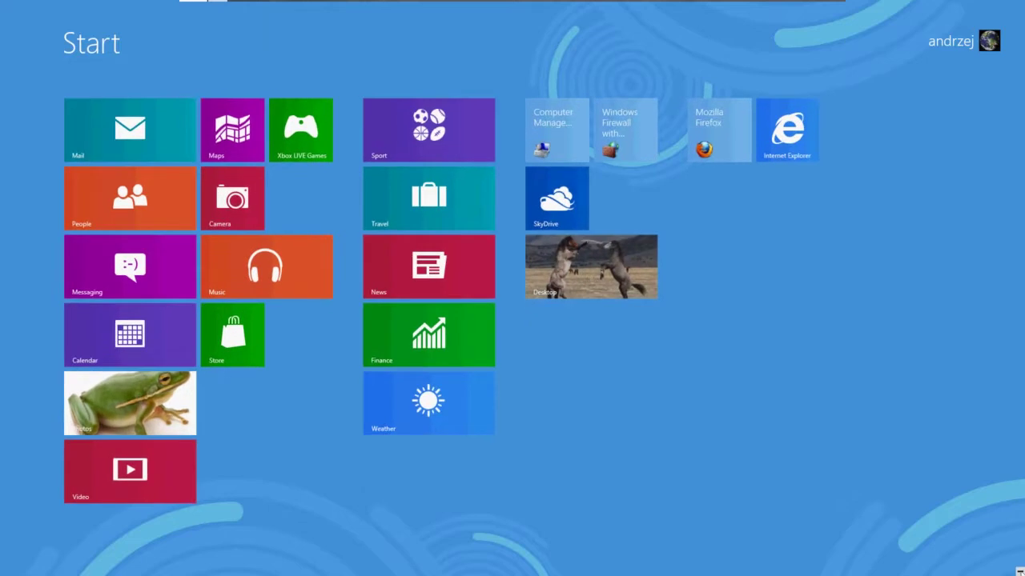
Move the Mail, People and Music tiles each into a separate new group at the end of the Start screen
{"action": "left_click", "coordinate": [1016, 570]}
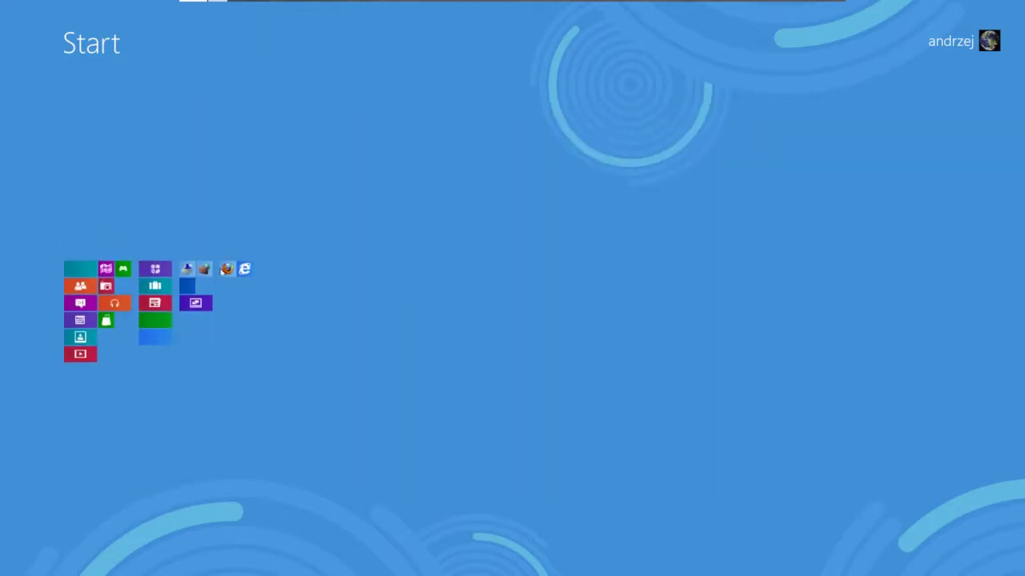
{"action": "left_click", "coordinate": [247, 269]}
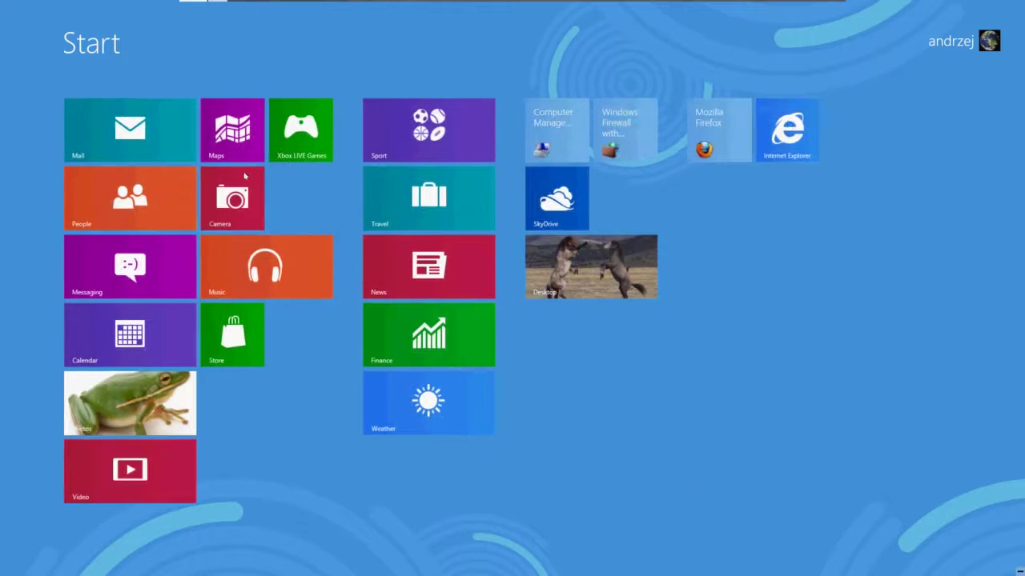
{"action": "left_click_drag", "start_coordinate": [137, 132], "coordinate": [925, 144]}
{"action": "left_click_drag", "start_coordinate": [130, 128], "coordinate": [915, 195]}
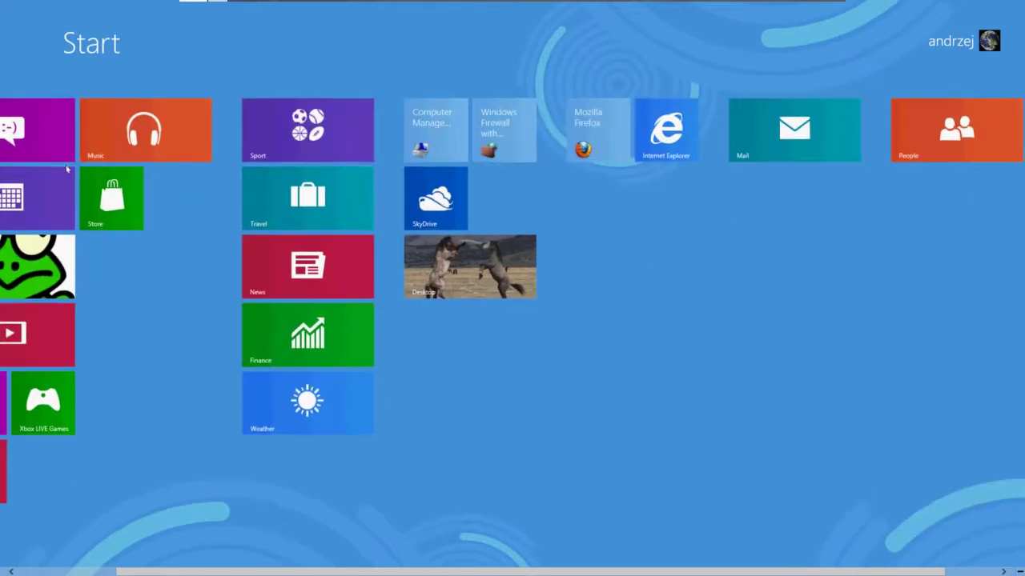
{"action": "left_click_drag", "start_coordinate": [120, 136], "coordinate": [885, 200]}
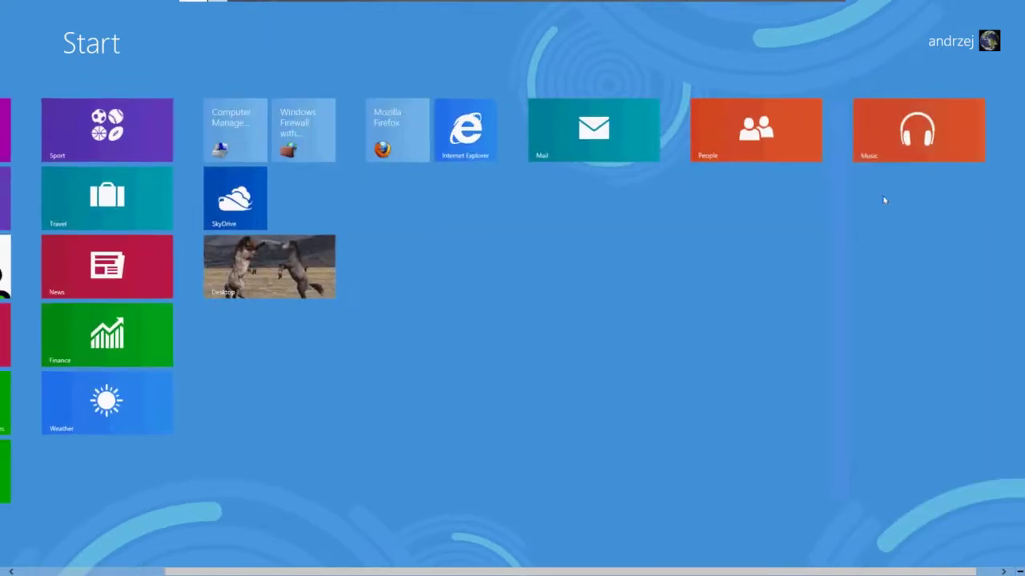
Move the Sport tile into its own new group at the end of the Start screen, after Music
{"action": "left_click_drag", "start_coordinate": [72, 120], "coordinate": [986, 194]}
Examine the zoomed-out overview of all tile groups, zooming back in at the first group, the Sport group and the administrative tools group
{"action": "mouse_move", "coordinate": [1024, 4]}
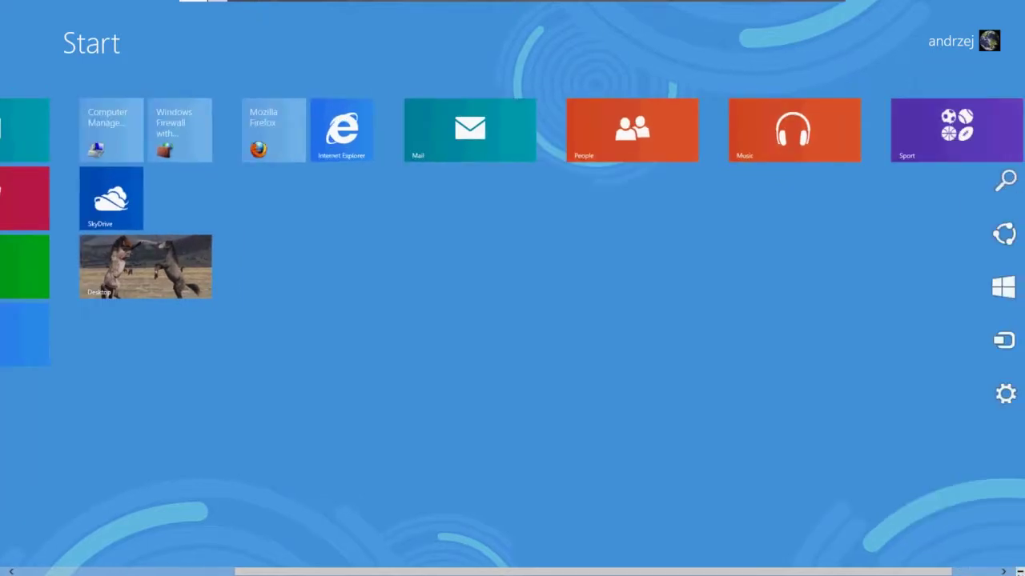
{"action": "left_click", "coordinate": [1019, 571]}
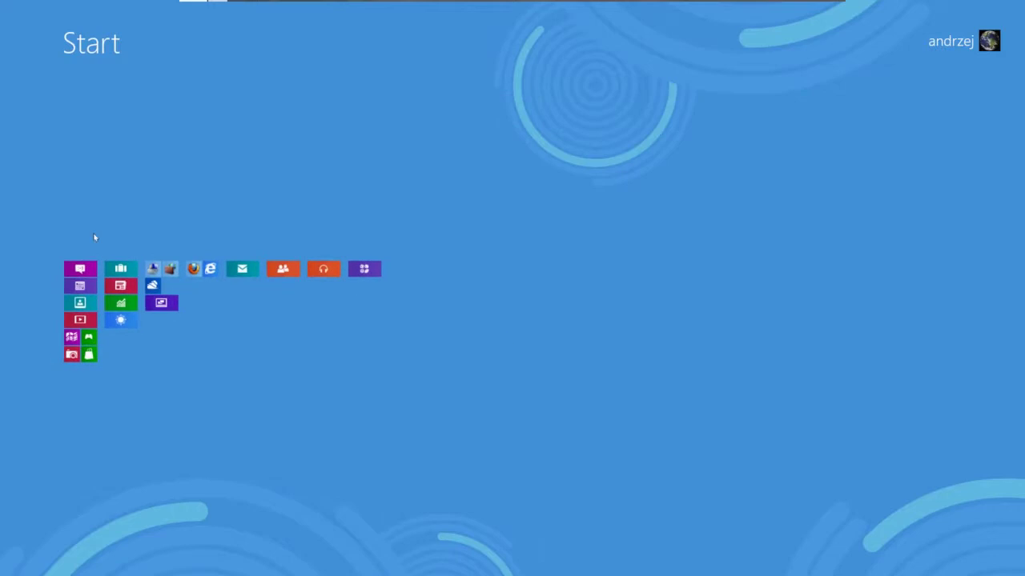
{"action": "left_click", "coordinate": [81, 280]}
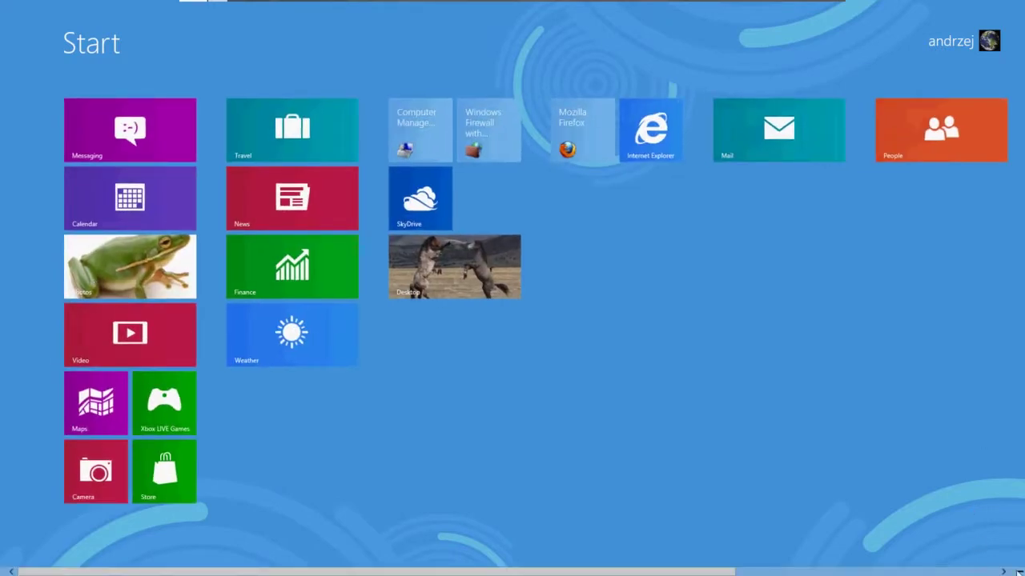
{"action": "scroll", "coordinate": [1018, 571], "scroll_direction": "down", "scroll_amount": 5}
{"action": "scroll", "coordinate": [1019, 572], "scroll_direction": "up", "scroll_amount": 5}
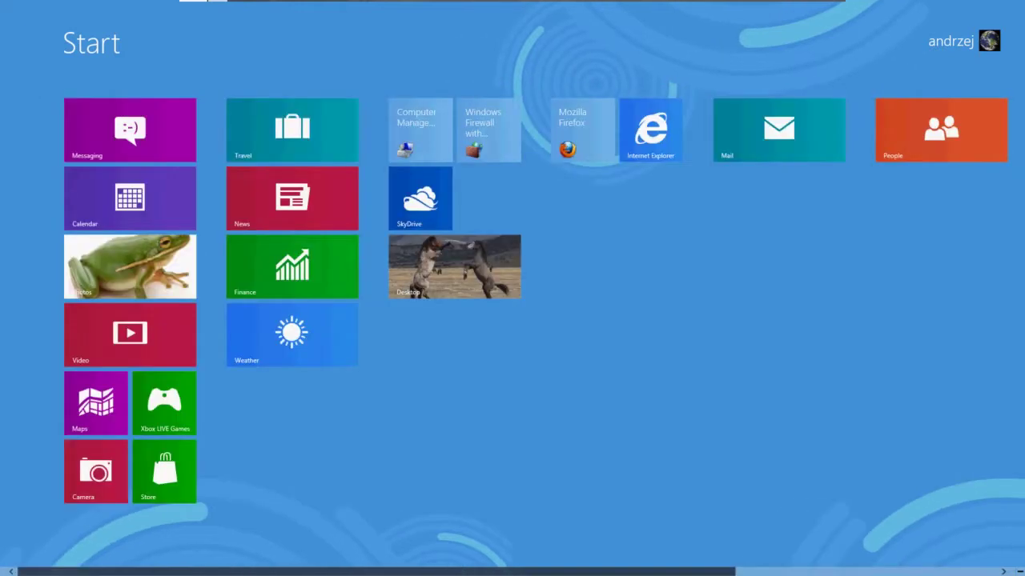
{"action": "left_click", "coordinate": [1018, 571]}
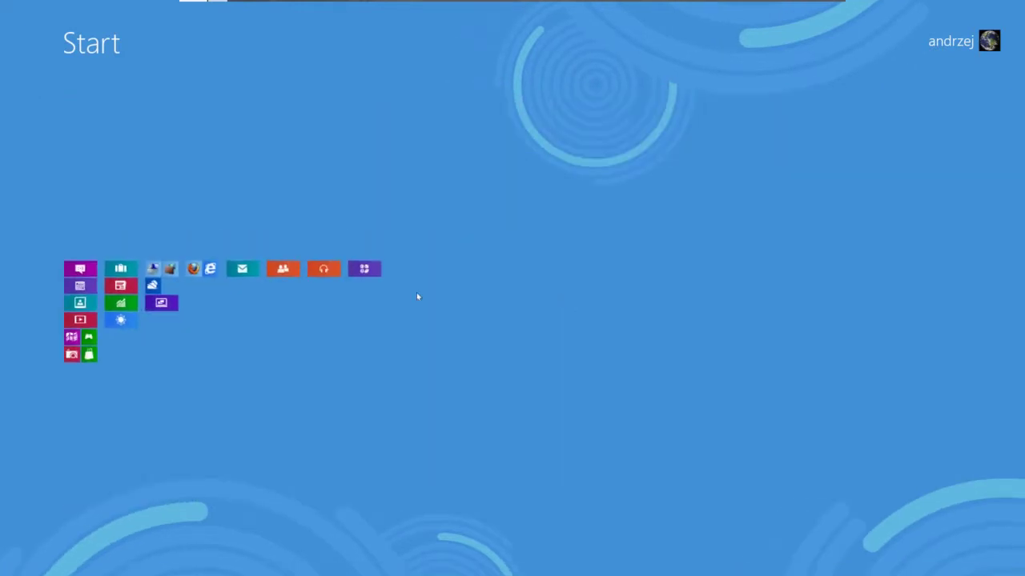
{"action": "left_click", "coordinate": [370, 275]}
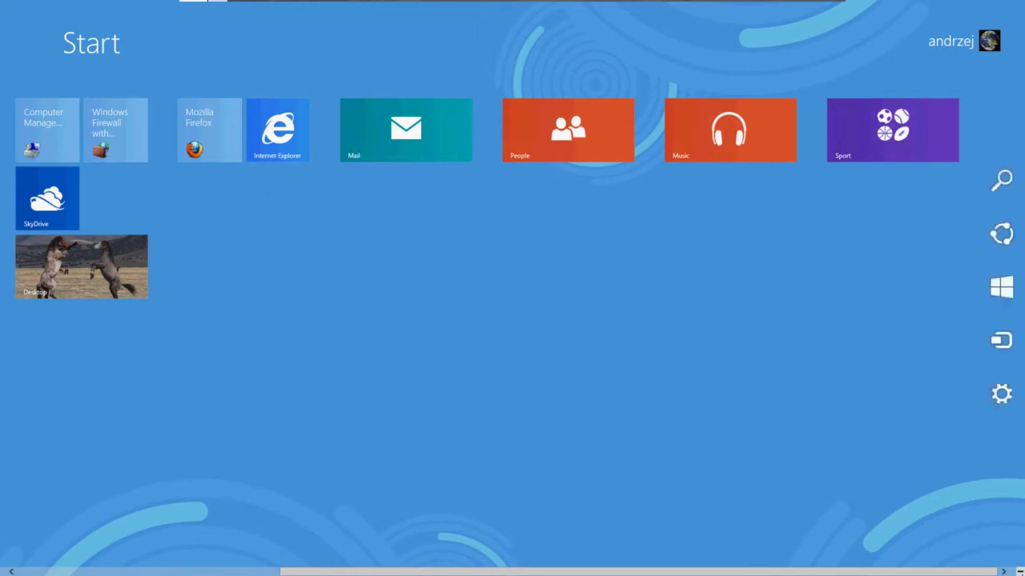
{"action": "left_click", "coordinate": [1019, 571]}
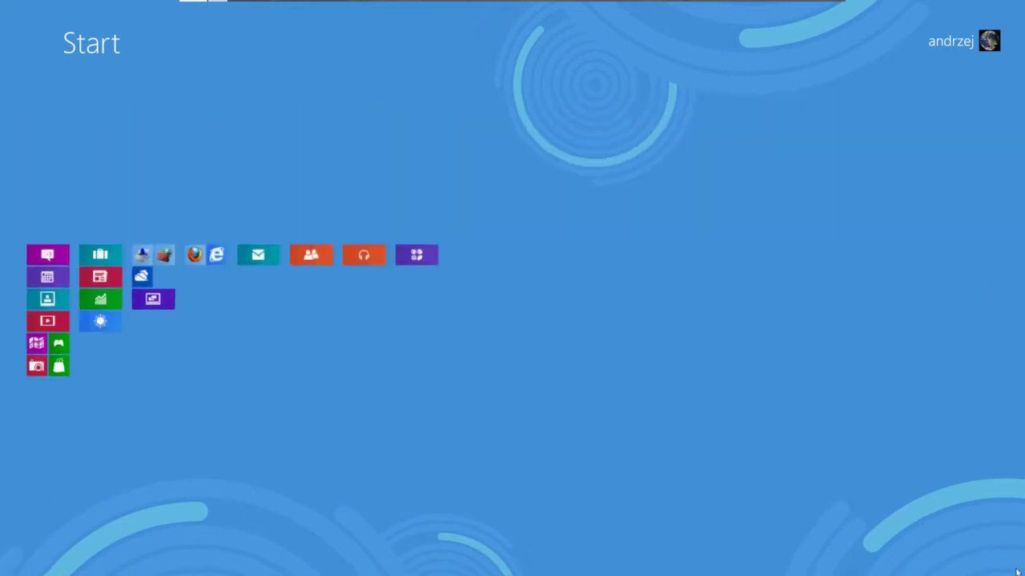
{"action": "left_click", "coordinate": [162, 266]}
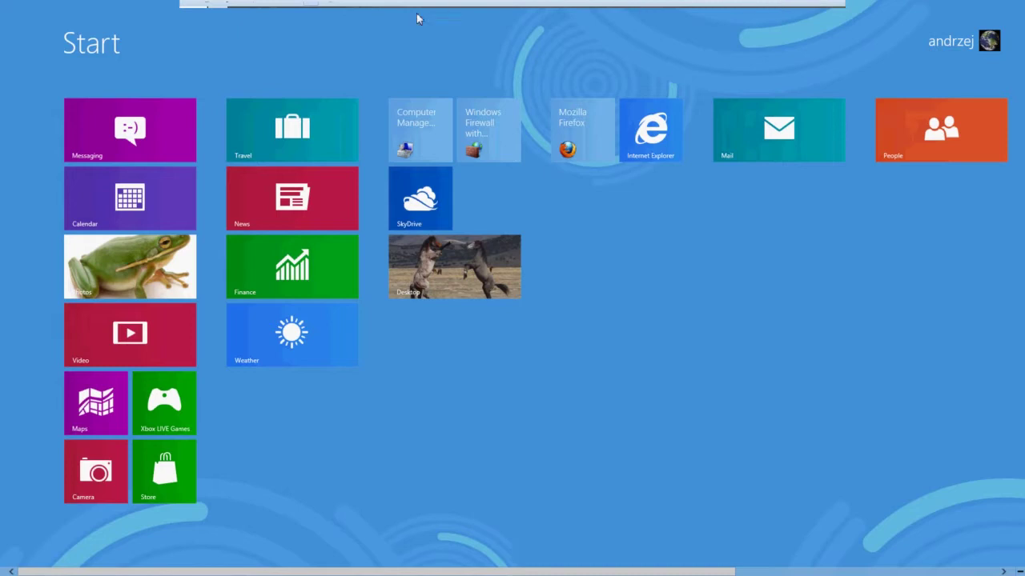
Minimize the full-screen Windows 8 virtual machine to return to the host desktop
{"action": "mouse_move", "coordinate": [434, 5]}
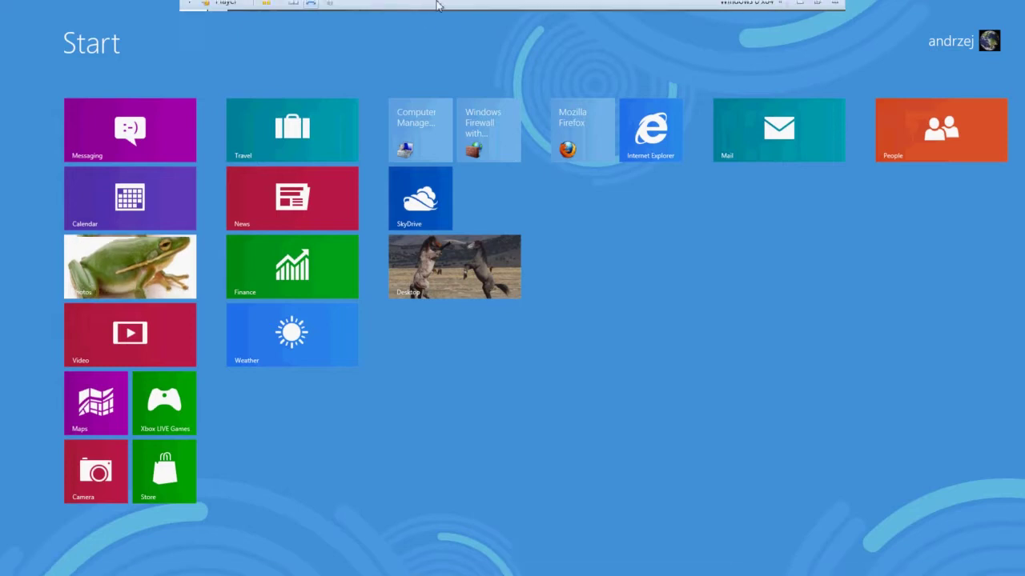
{"action": "left_click", "coordinate": [799, 4]}
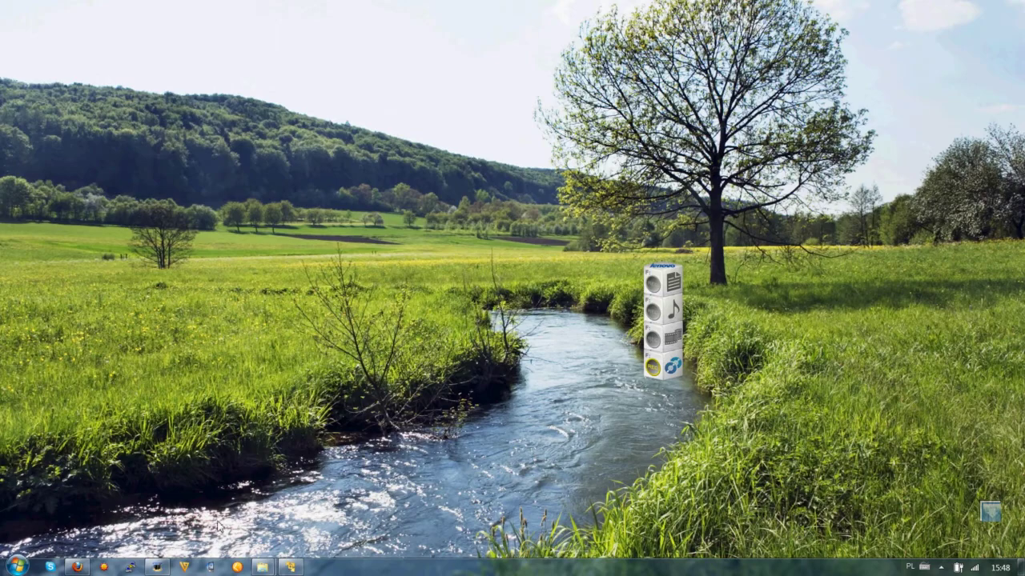